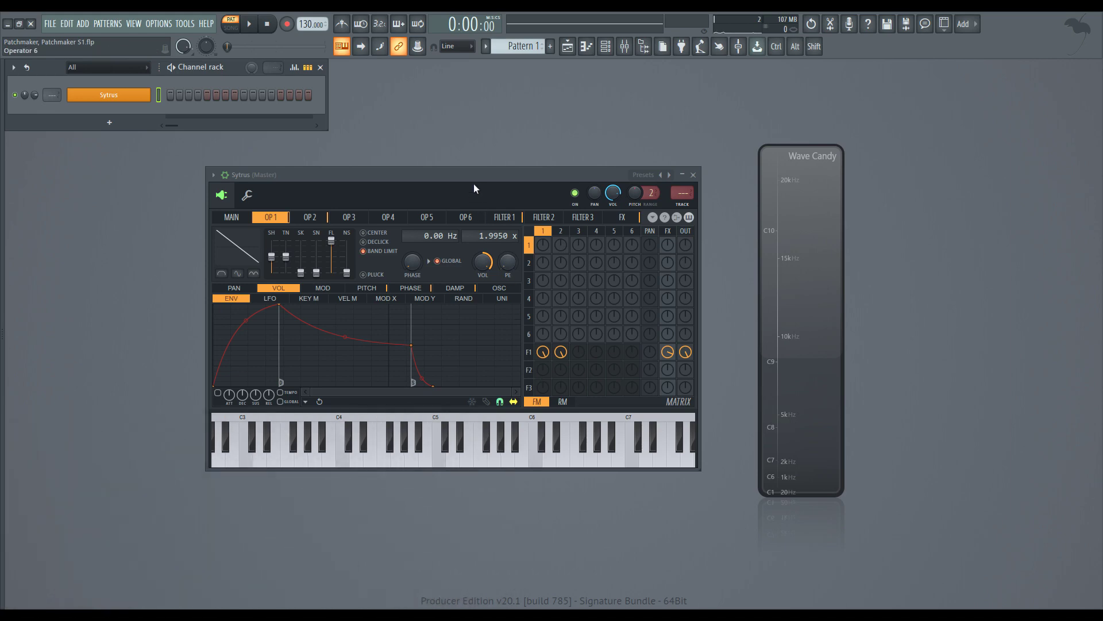
{"action": "mouse_move", "coordinate": [474, 174]}
{"action": "left_mouse_down"}
{"action": "mouse_move", "coordinate": [456, 186]}
{"action": "mouse_move", "coordinate": [456, 172]}
{"action": "left_mouse_up"}
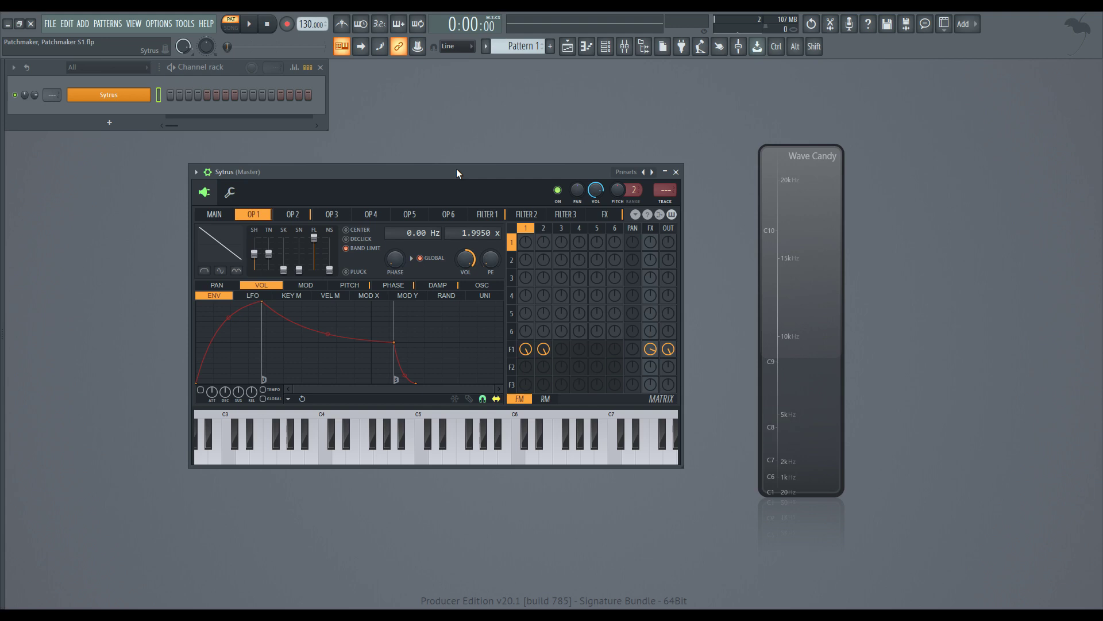
{"action": "mouse_move", "coordinate": [456, 169]}
{"action": "left_mouse_down"}
{"action": "mouse_move", "coordinate": [488, 149]}
{"action": "mouse_move", "coordinate": [472, 161]}
{"action": "left_mouse_up"}
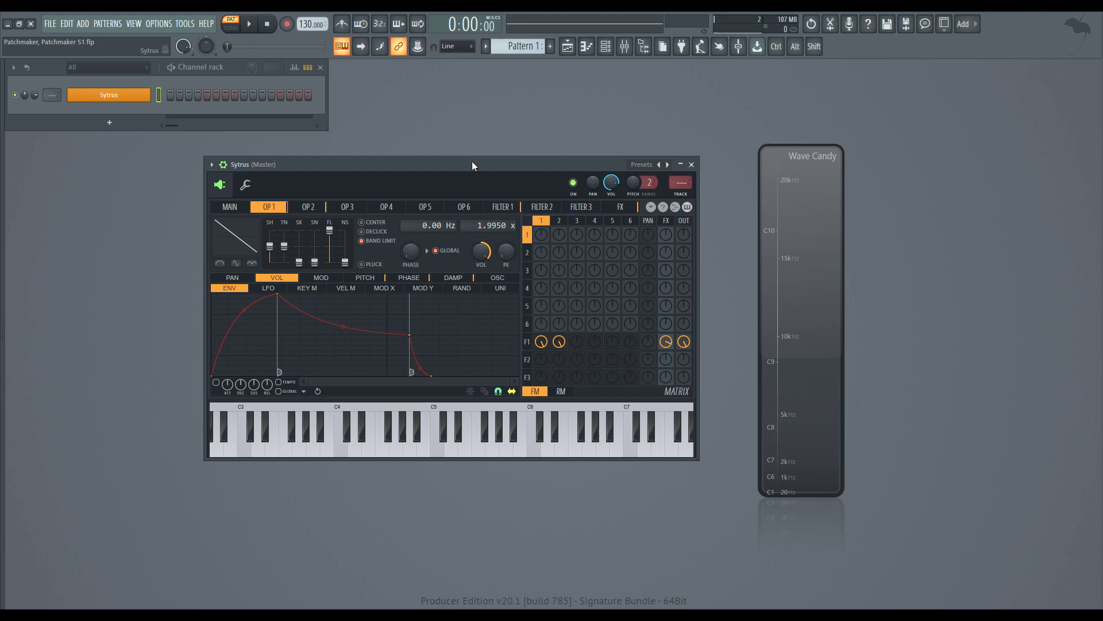
{"action": "left_click_drag", "start_coordinate": [472, 166], "coordinate": [470, 144]}
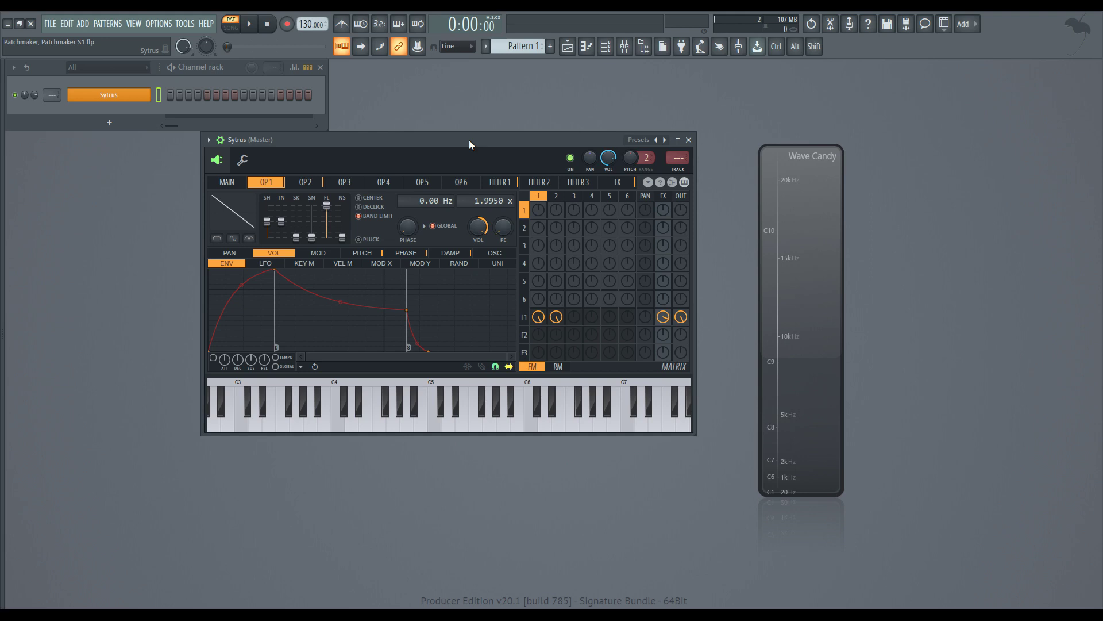
{"action": "left_click_drag", "start_coordinate": [469, 139], "coordinate": [511, 141]}
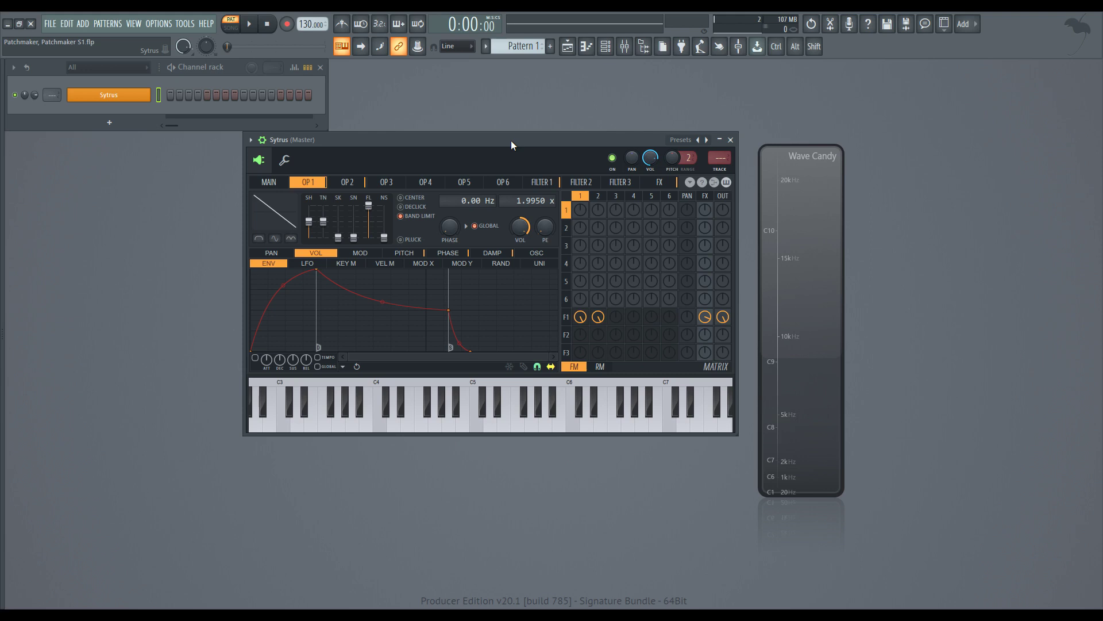
{"action": "left_click_drag", "start_coordinate": [511, 141], "coordinate": [483, 157]}
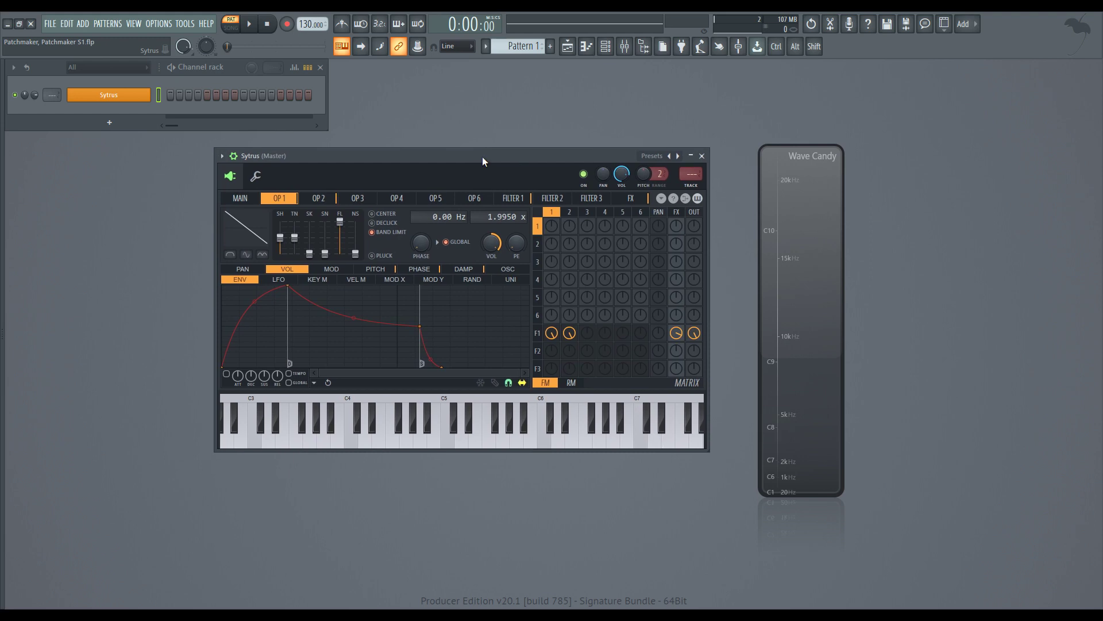
{"action": "left_click_drag", "start_coordinate": [553, 212], "coordinate": [572, 199]}
{"action": "left_click", "coordinate": [552, 212]}
{"action": "left_click_drag", "start_coordinate": [488, 153], "coordinate": [509, 146]}
Step: Load the Default preset in Sytrus and audition it with C4 and C5
{"action": "left_click", "coordinate": [671, 150]}
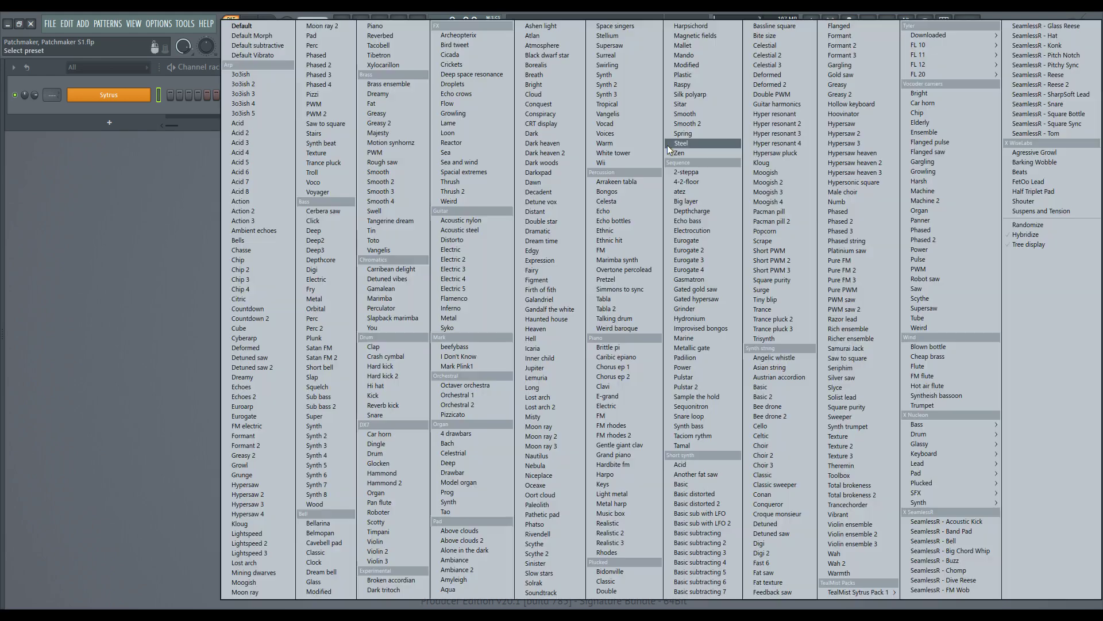
{"action": "left_click", "coordinate": [260, 24]}
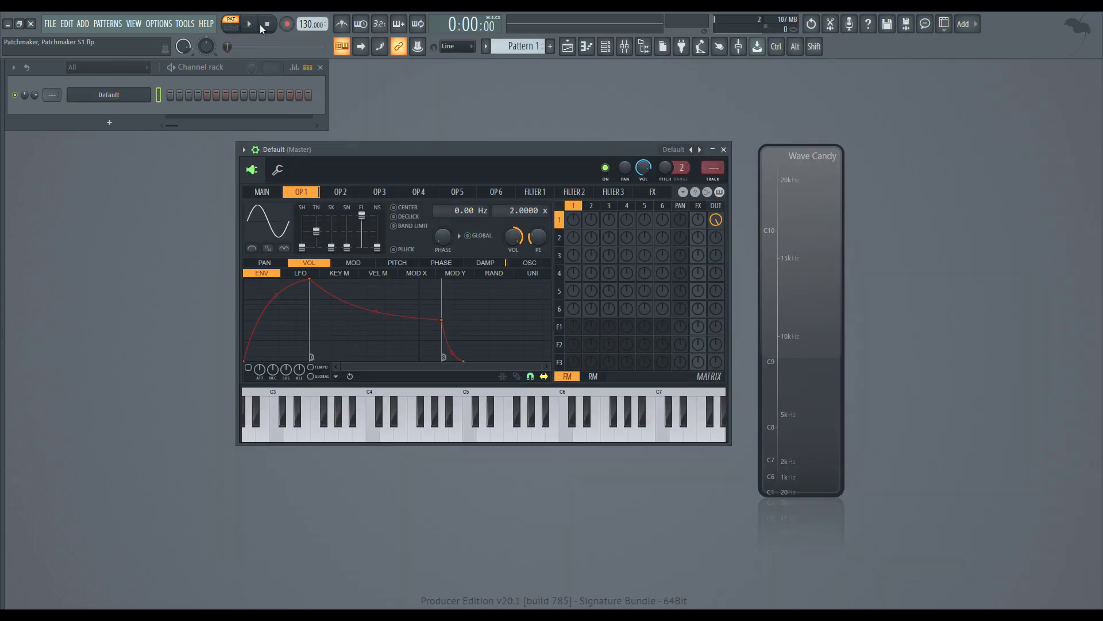
{"action": "key", "text": "z"}
{"action": "key", "text": "z"}
{"action": "key", "text": "q"}
Step: Change operator 1's waveform to a sawtooth and audition it with C4 and C5
{"action": "left_click", "coordinate": [254, 220]}
{"action": "left_click", "coordinate": [274, 234]}
{"action": "key", "text": "z"}
{"action": "key", "text": "q"}
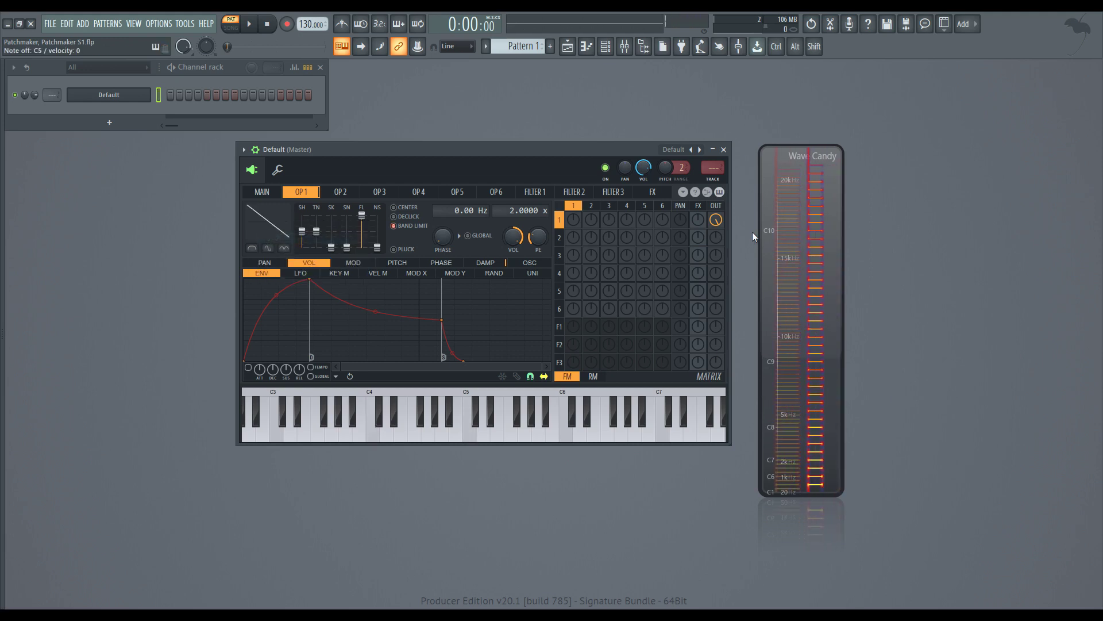
Step: Set operator 1's direct output to 0% in the matrix and send the operator into filter 1 instead
{"action": "left_click_drag", "start_coordinate": [721, 218], "coordinate": [721, 273]}
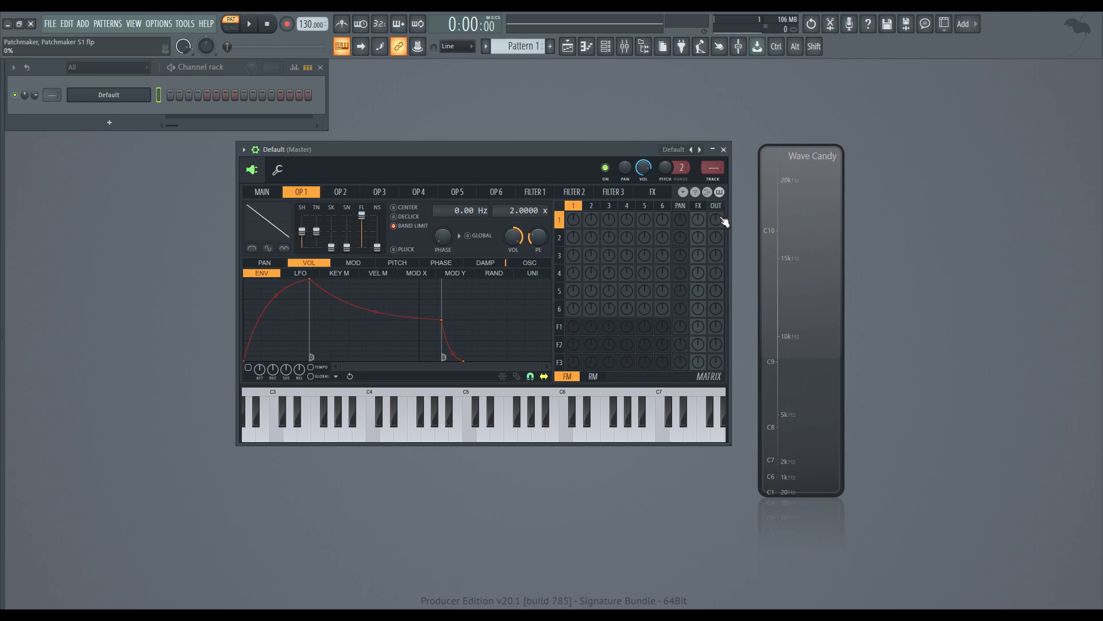
{"action": "scroll", "coordinate": [573, 326], "scroll_direction": "up", "scroll_amount": 3}
{"action": "left_click", "coordinate": [559, 328]}
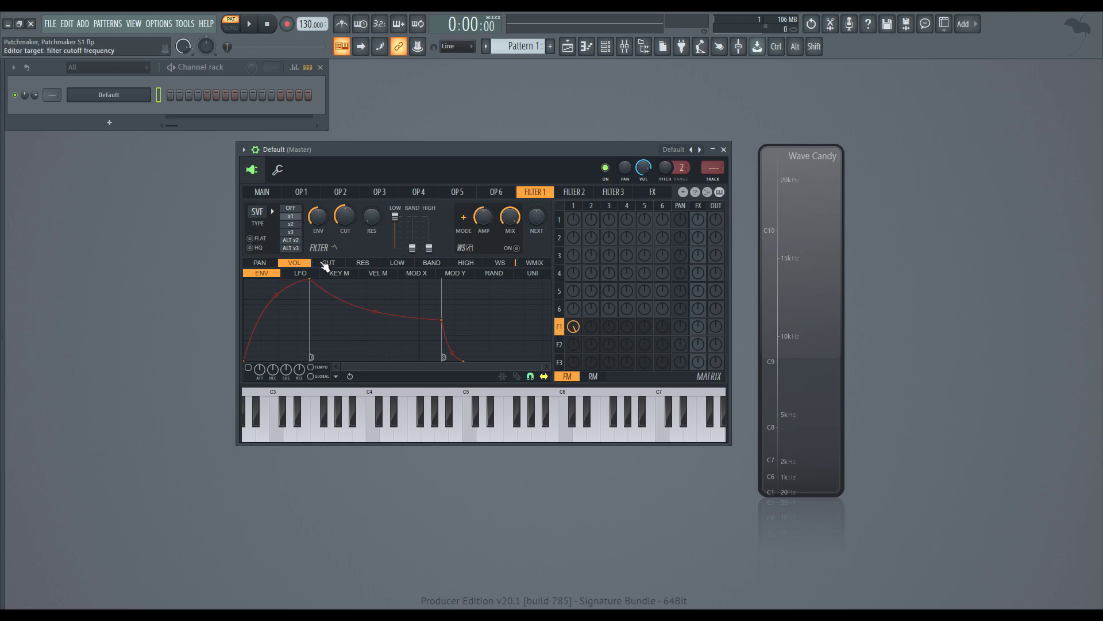
Step: Turn up filter 1's main output in the matrix and audition C4, C5 and D4
{"action": "key", "text": "z"}
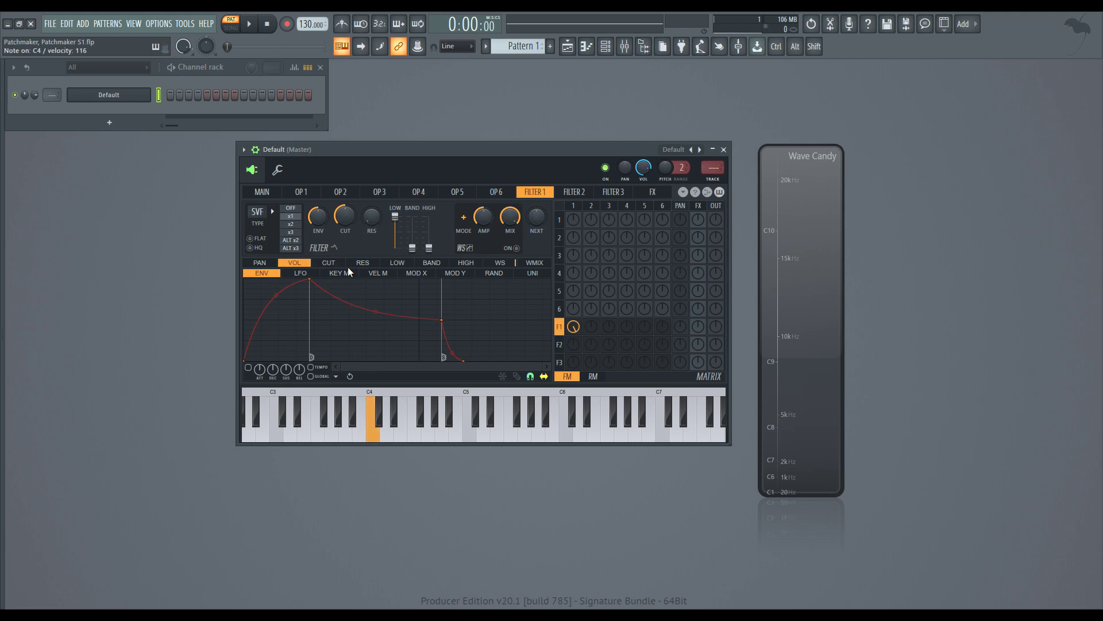
{"action": "key", "text": "q"}
{"action": "key", "text": "z"}
{"action": "key", "text": "q"}
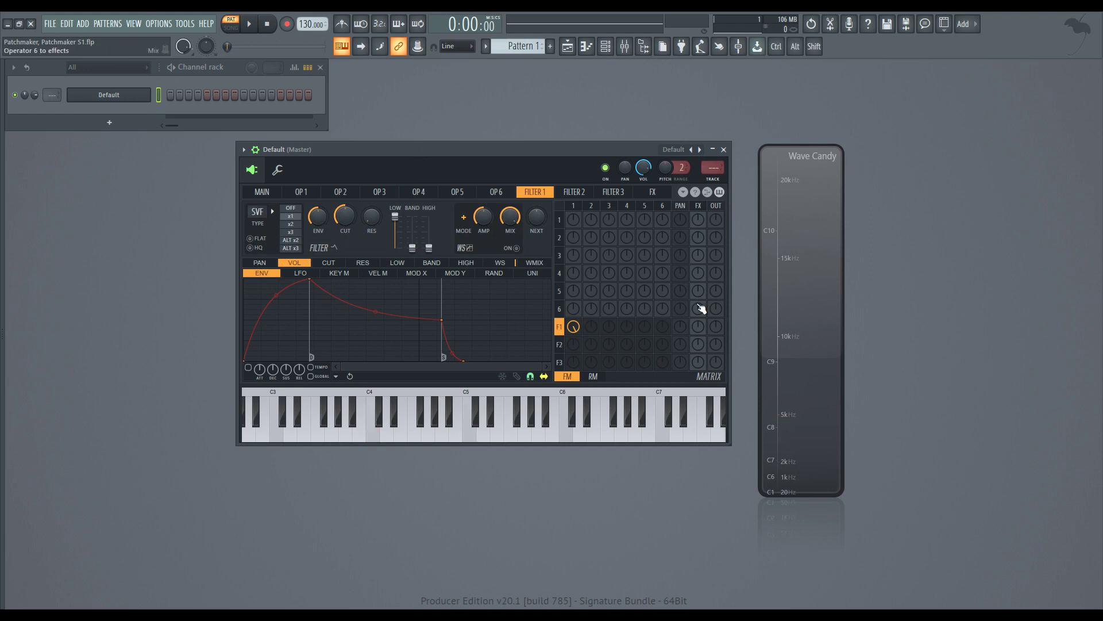
{"action": "left_click_drag", "start_coordinate": [716, 326], "coordinate": [716, 271]}
{"action": "key", "text": "z"}
{"action": "key", "text": "q"}
{"action": "key", "text": "x"}
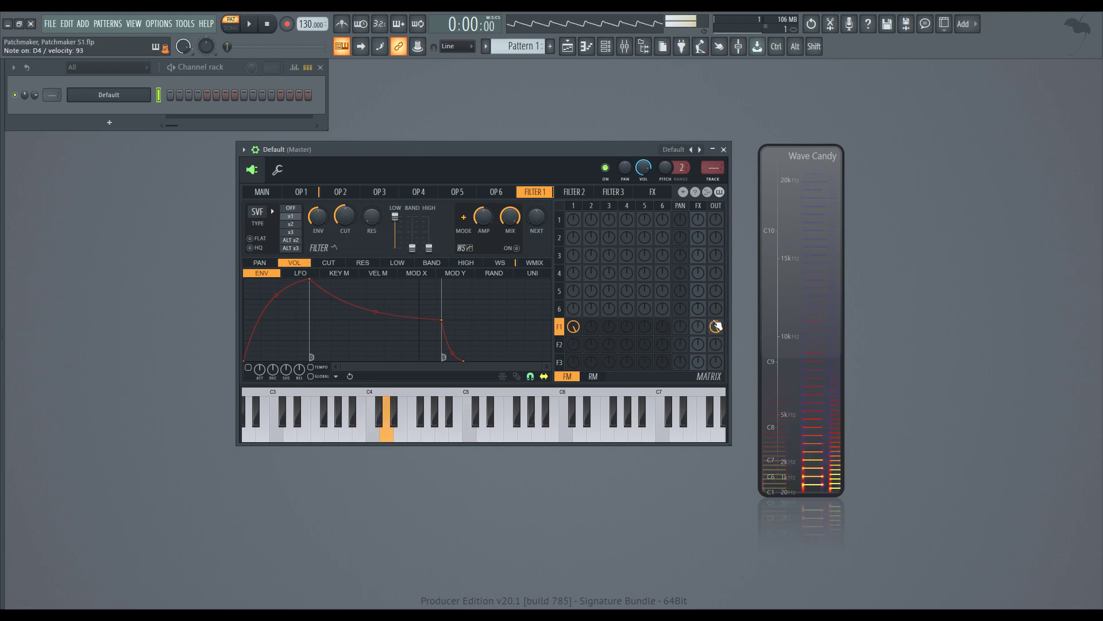
{"action": "key", "text": "q"}
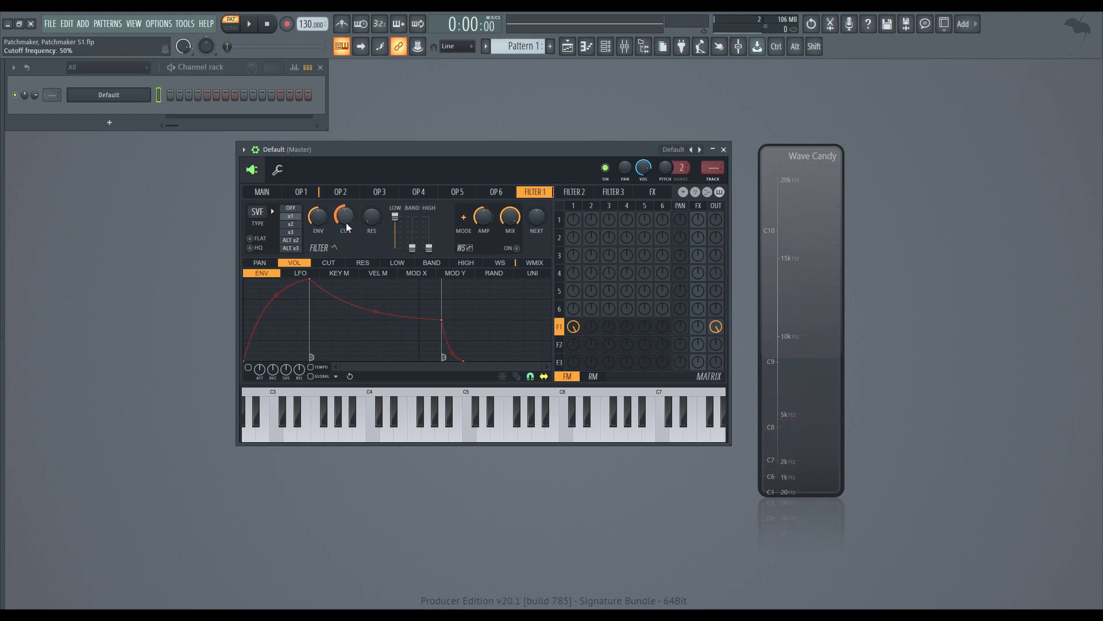
Step: Raise filter 1's cutoff frequency above 50% and audition D4
{"action": "left_click_drag", "start_coordinate": [346, 223], "coordinate": [347, 172]}
{"action": "key", "text": "x"}
{"action": "key", "text": "x"}
Step: Set the patch's unison order to 5 and audition the thickened sound
{"action": "left_click", "coordinate": [268, 193]}
{"action": "left_click", "coordinate": [574, 206]}
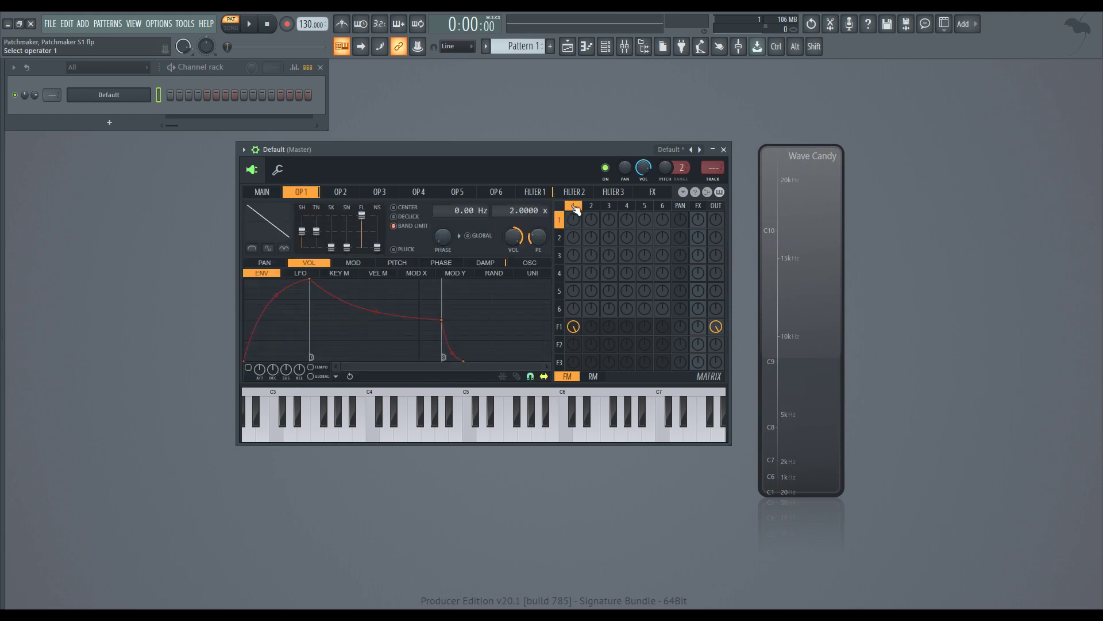
{"action": "left_click", "coordinate": [269, 194]}
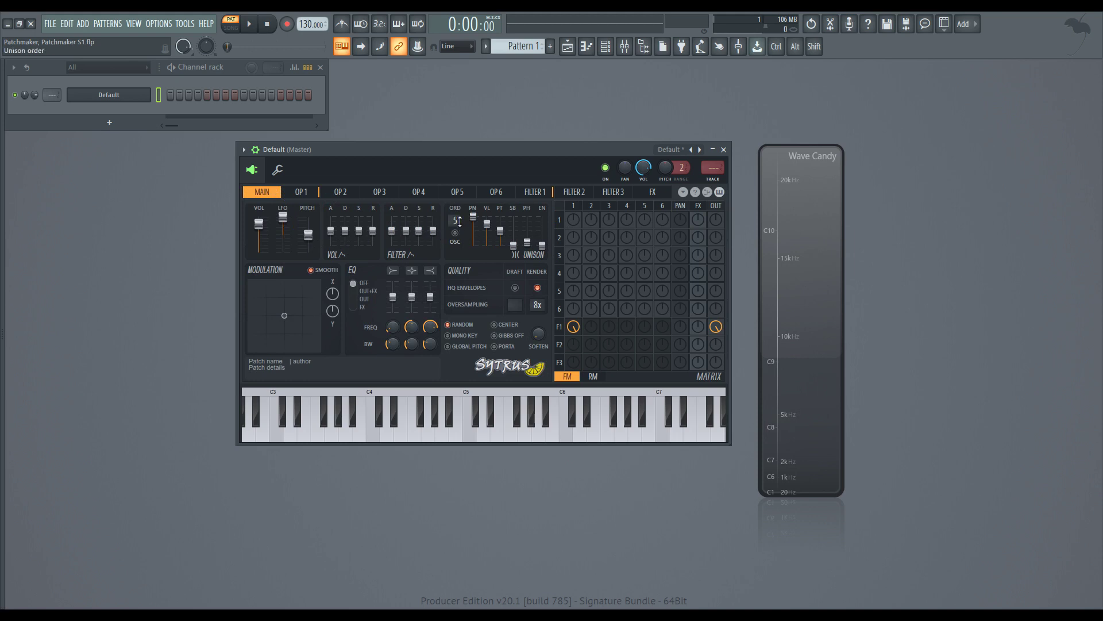
{"action": "key", "text": "b"}
{"action": "key", "text": "b"}
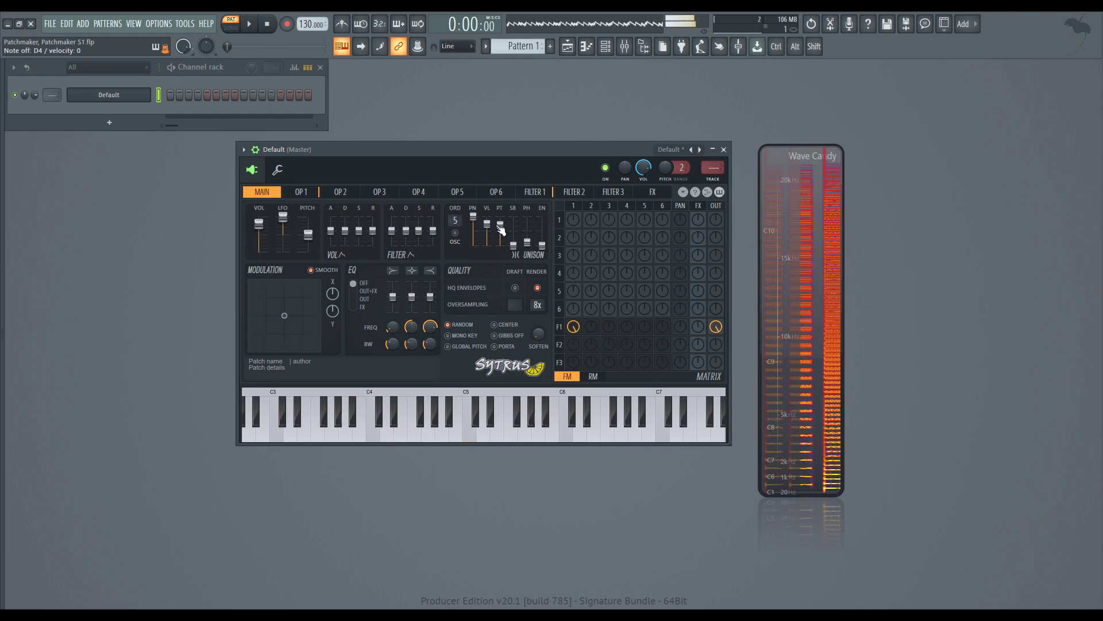
Step: Raise the unison phase to about 59% and audition D4, G4 and C5 chords
{"action": "left_click_drag", "start_coordinate": [499, 230], "coordinate": [530, 229]}
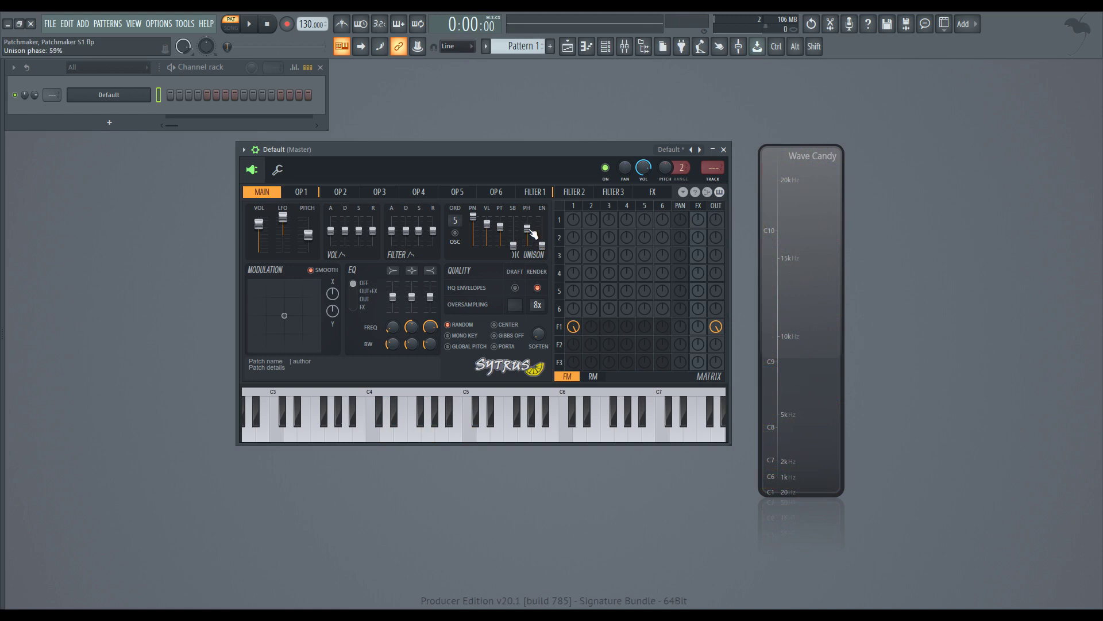
{"action": "key", "text": "x"}
{"action": "key", "text": "b"}
{"action": "key", "text": "comma"}
{"action": "mouse_move", "coordinate": [531, 234]}
{"action": "left_mouse_down"}
{"action": "mouse_move", "coordinate": [532, 250]}
{"action": "mouse_move", "coordinate": [532, 232]}
{"action": "left_mouse_up"}
{"action": "key", "text": "x"}
{"action": "key", "text": "b"}
{"action": "key", "text": "comma"}
{"action": "key", "text": "x"}
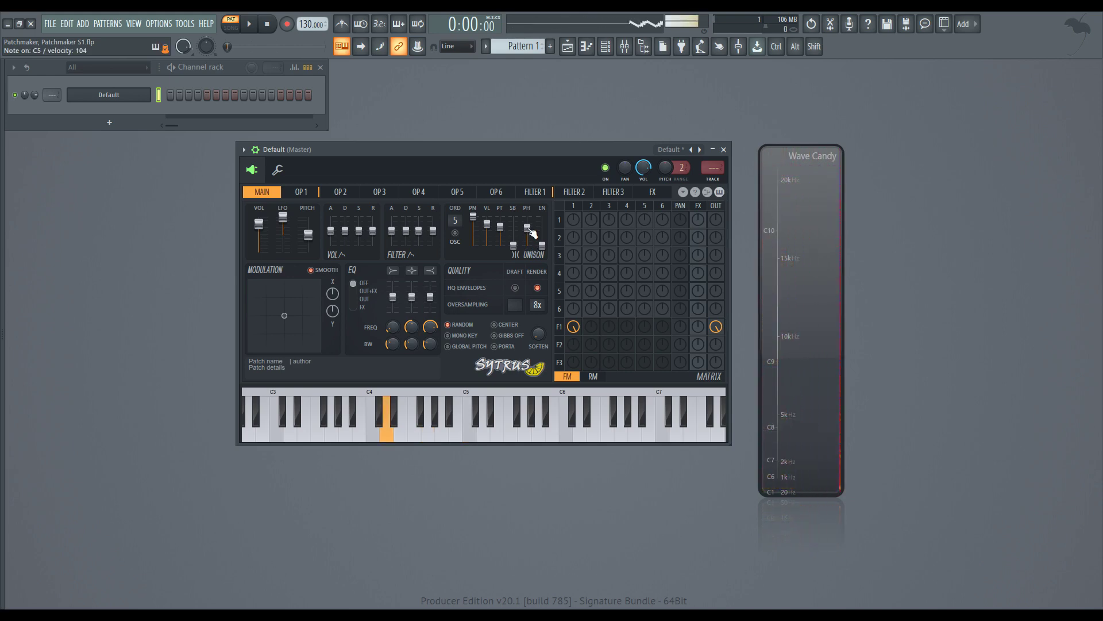
{"action": "key", "text": "b"}
{"action": "key", "text": "comma"}
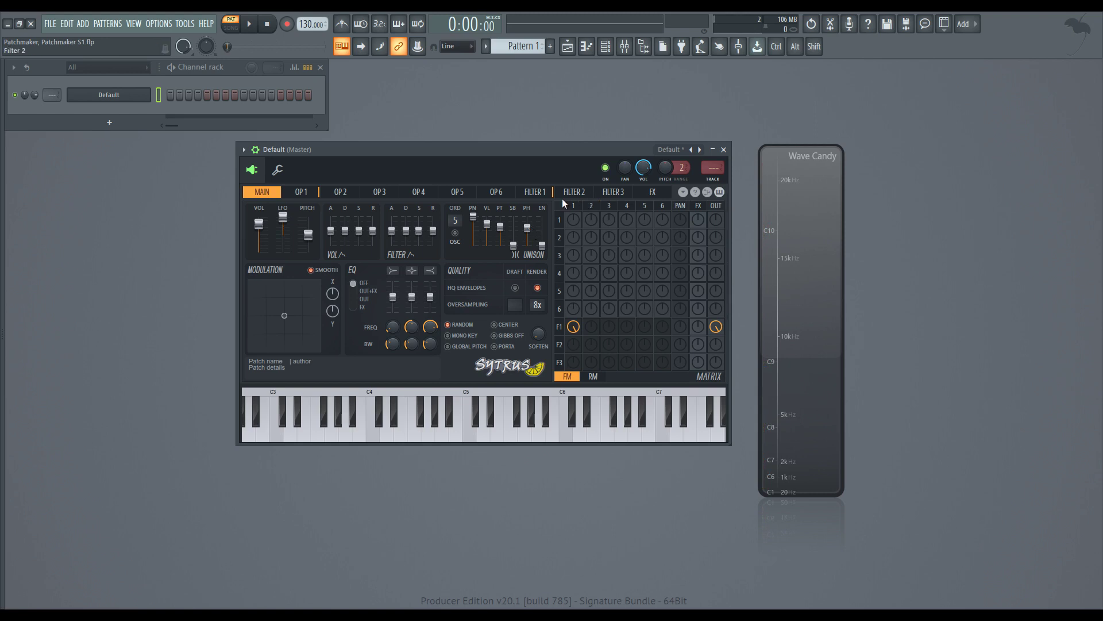
Step: Bend operator 1's random phase curve from below to above the centre line and audition F4, A4 and C5
{"action": "left_click", "coordinate": [574, 207]}
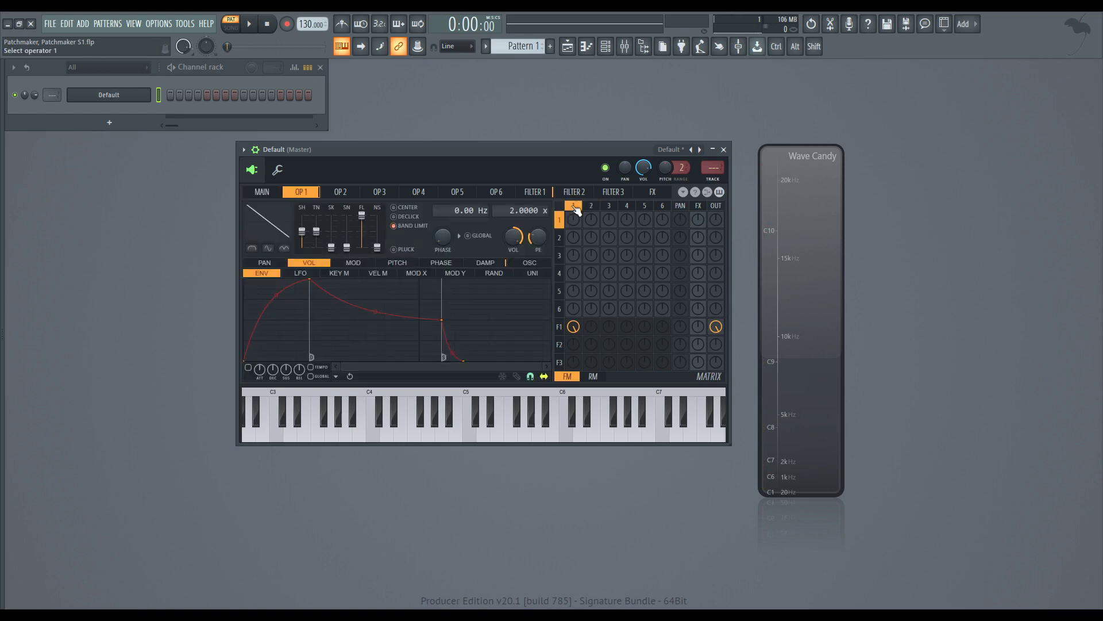
{"action": "left_click", "coordinate": [439, 263]}
{"action": "left_click", "coordinate": [487, 276]}
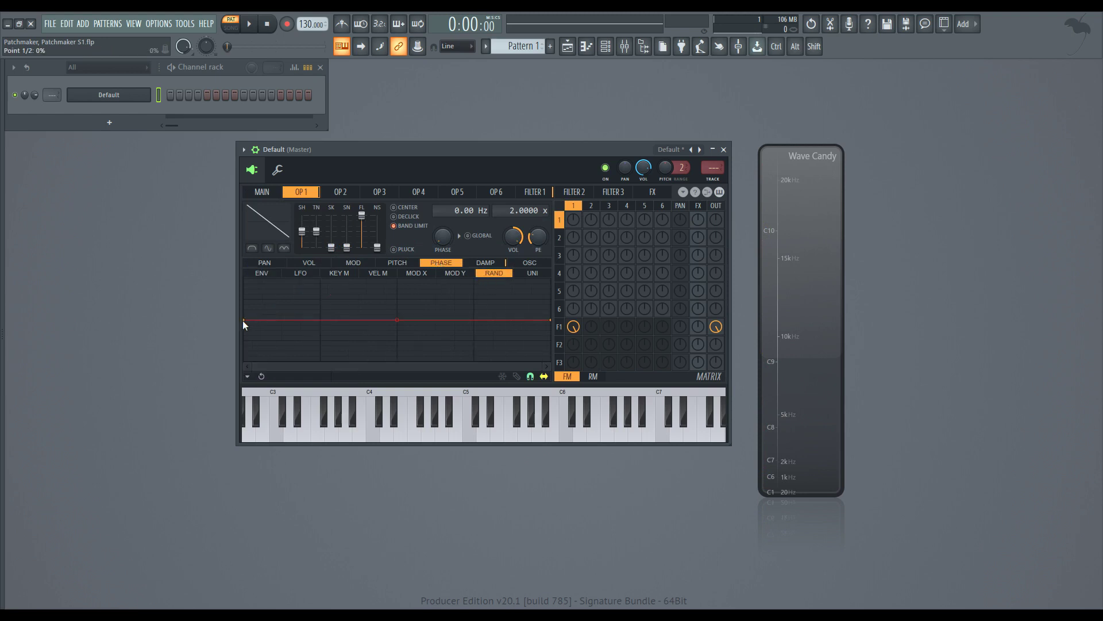
{"action": "left_click_drag", "start_coordinate": [246, 320], "coordinate": [245, 335]}
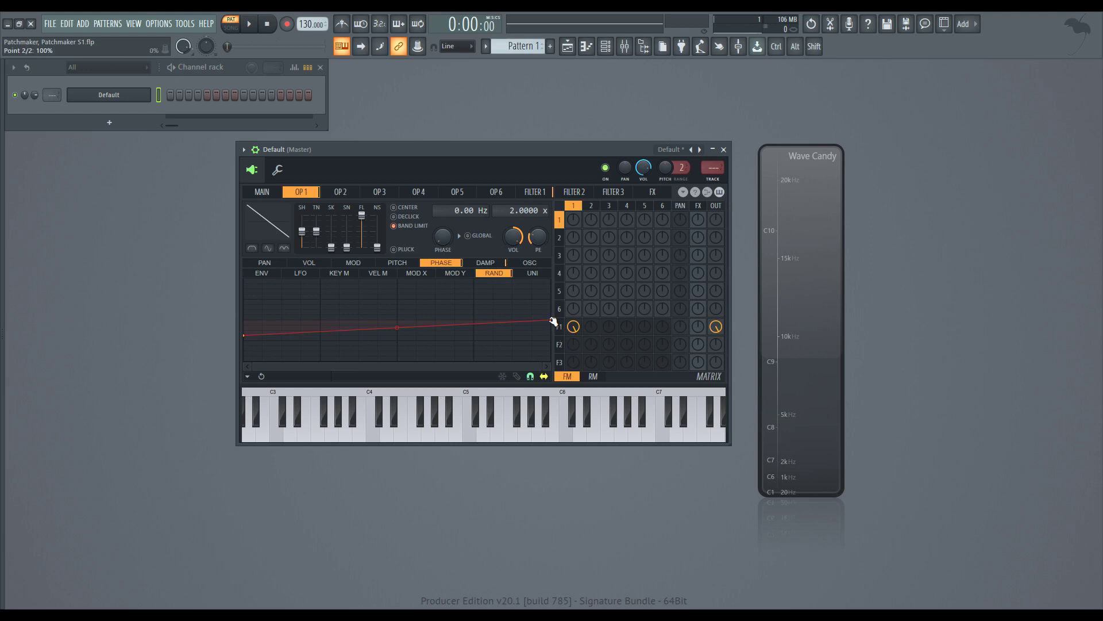
{"action": "left_click_drag", "start_coordinate": [551, 320], "coordinate": [556, 305]}
{"action": "left_click_drag", "start_coordinate": [397, 320], "coordinate": [397, 313]}
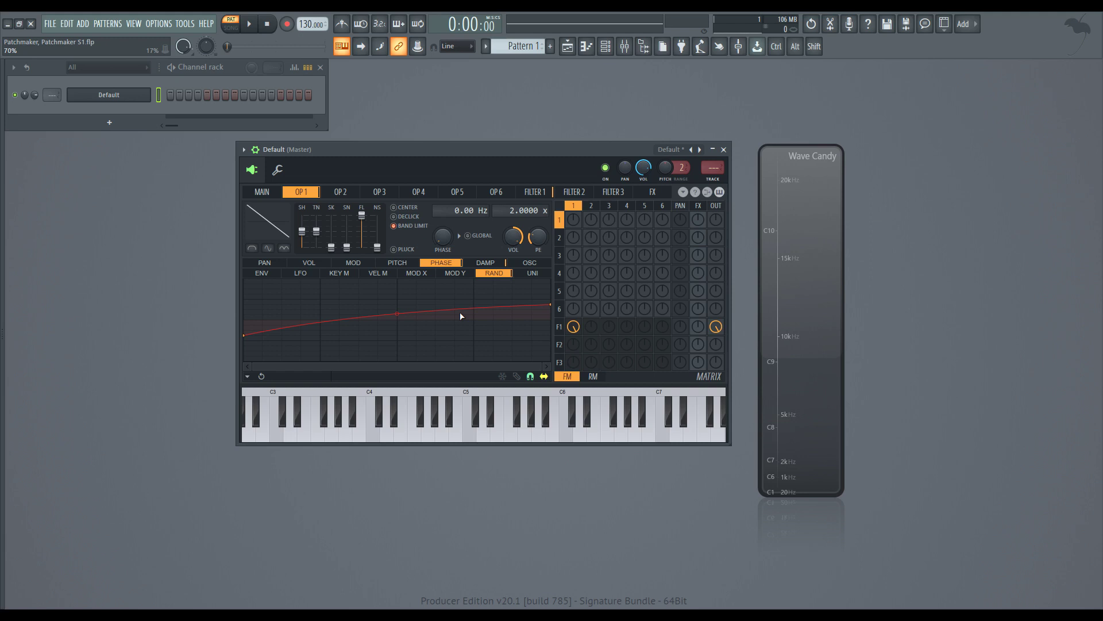
{"action": "key", "text": "v"}
{"action": "key", "text": "n"}
{"action": "key", "text": "comma"}
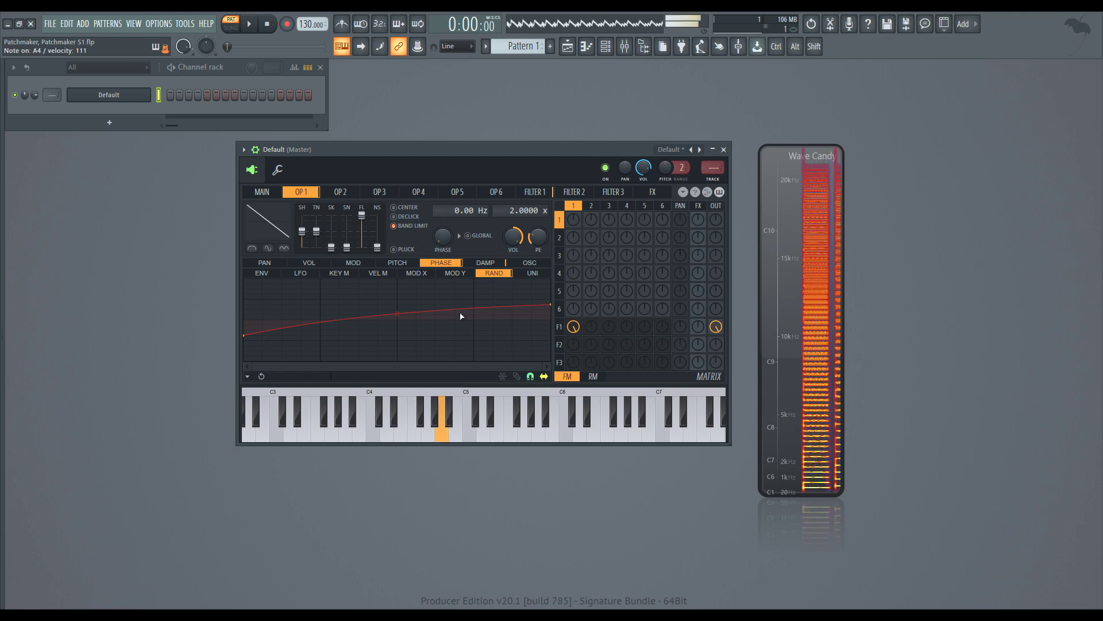
{"action": "key", "text": "v"}
{"action": "key", "text": "n"}
{"action": "key", "text": "comma"}
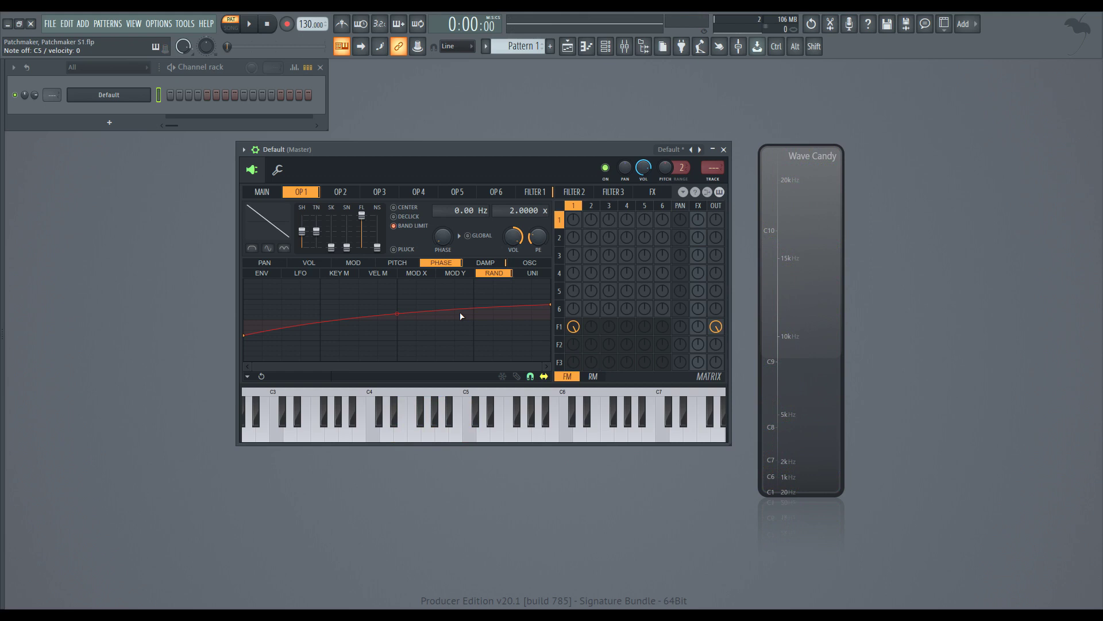
Step: Give operator 2 a sawtooth waveform with a slightly adjusted shape and send it into filter 1 at 50%
{"action": "left_click", "coordinate": [340, 191]}
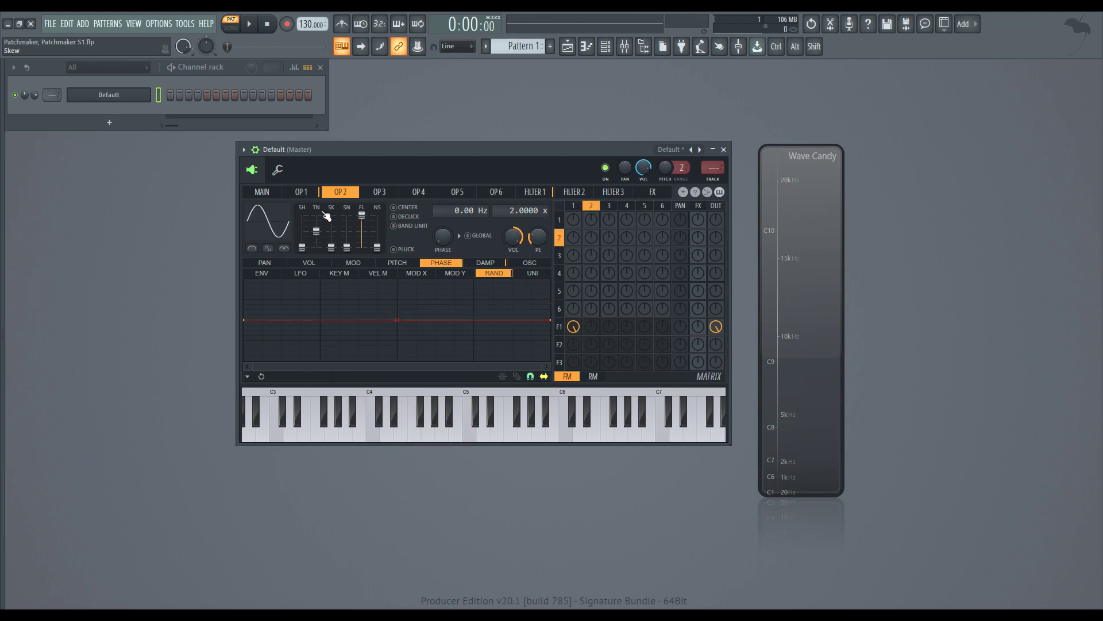
{"action": "right_click", "coordinate": [278, 221]}
{"action": "left_click", "coordinate": [296, 237]}
{"action": "left_click_drag", "start_coordinate": [303, 231], "coordinate": [302, 232]}
{"action": "mouse_move", "coordinate": [591, 329]}
{"action": "left_mouse_down"}
{"action": "mouse_move", "coordinate": [592, 310]}
{"action": "mouse_move", "coordinate": [591, 328]}
{"action": "left_mouse_up"}
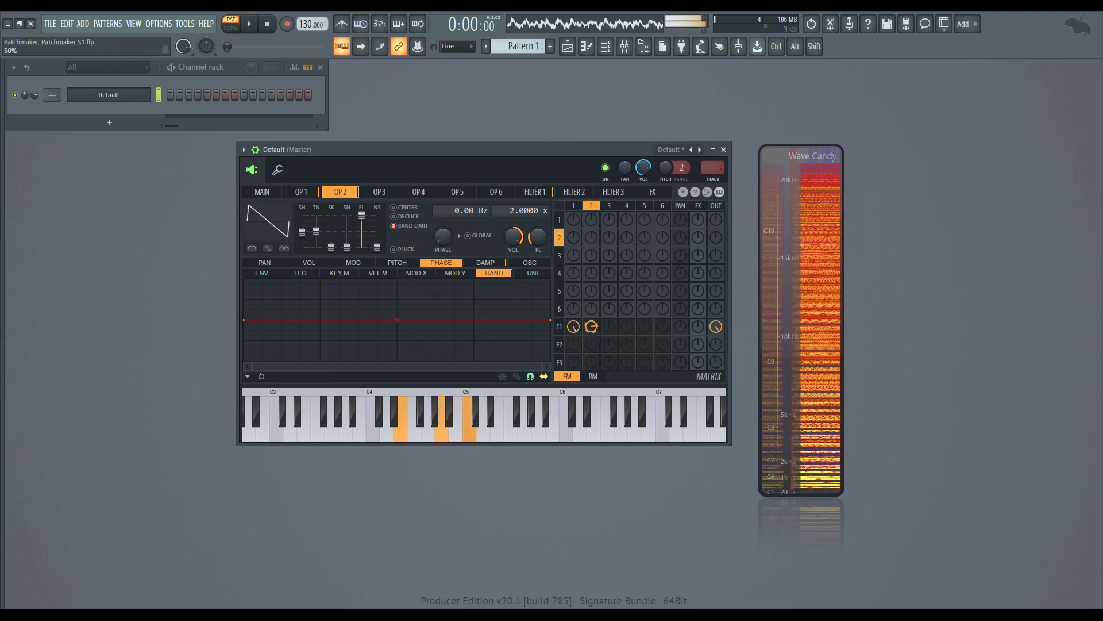
Step: Lower operator 2's FL amount and bend its random phase curve downward toward the last point
{"action": "left_click_drag", "start_coordinate": [361, 215], "coordinate": [361, 227]}
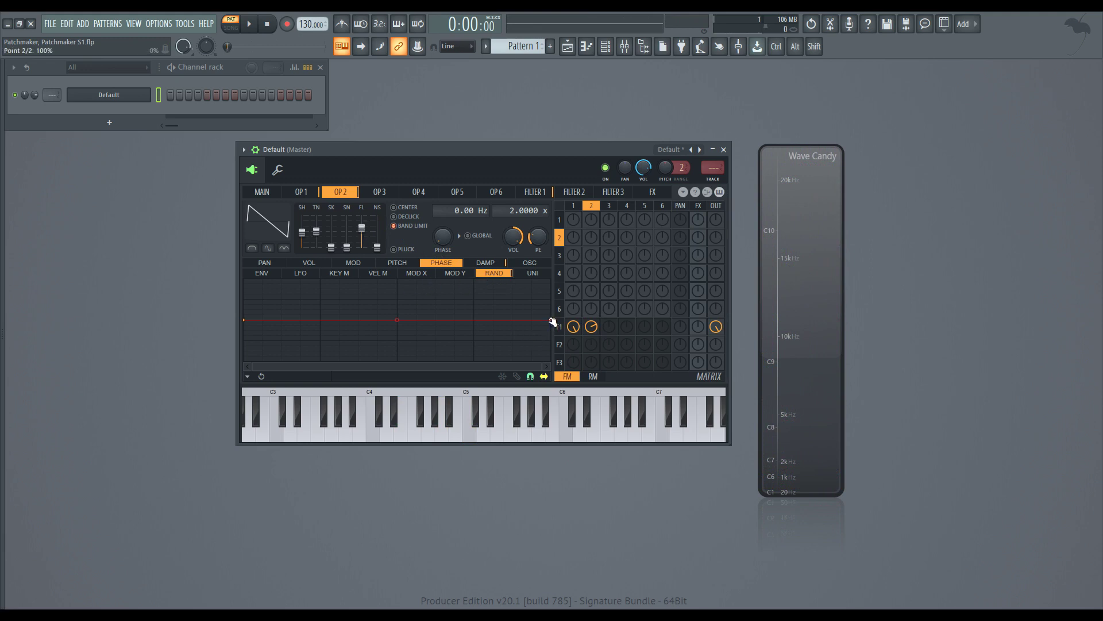
{"action": "left_click_drag", "start_coordinate": [551, 319], "coordinate": [550, 335]}
{"action": "left_click_drag", "start_coordinate": [396, 326], "coordinate": [396, 324]}
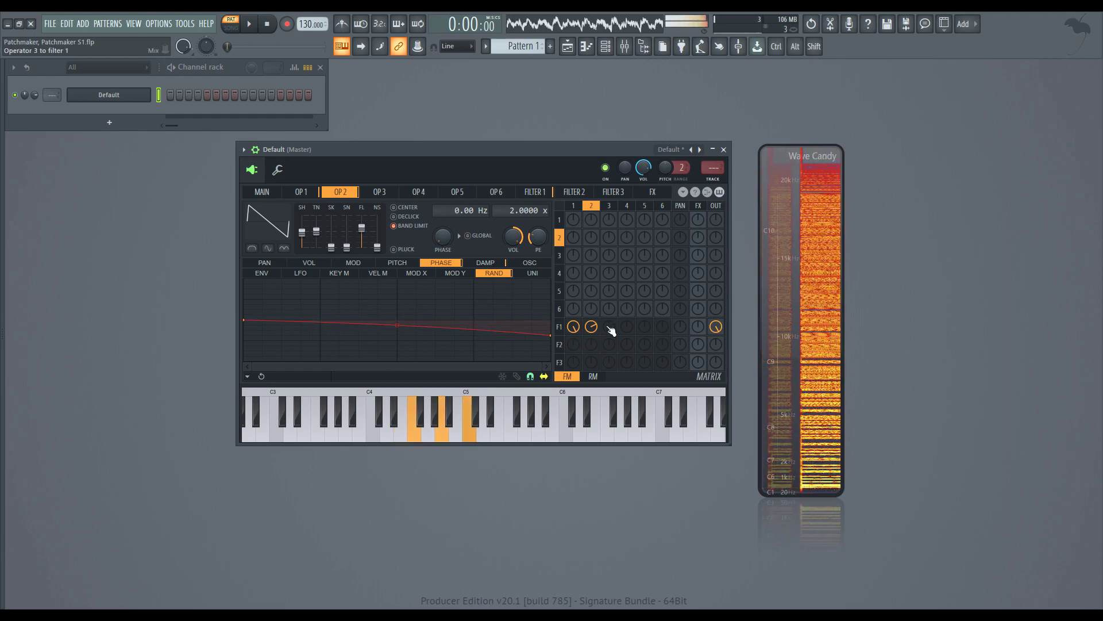
Step: Reduce operator 2's send to filter 1 and lower its waveform tension
{"action": "mouse_move", "coordinate": [592, 327]}
{"action": "left_mouse_down"}
{"action": "mouse_move", "coordinate": [591, 315]}
{"action": "mouse_move", "coordinate": [574, 328]}
{"action": "mouse_move", "coordinate": [591, 346]}
{"action": "left_mouse_up"}
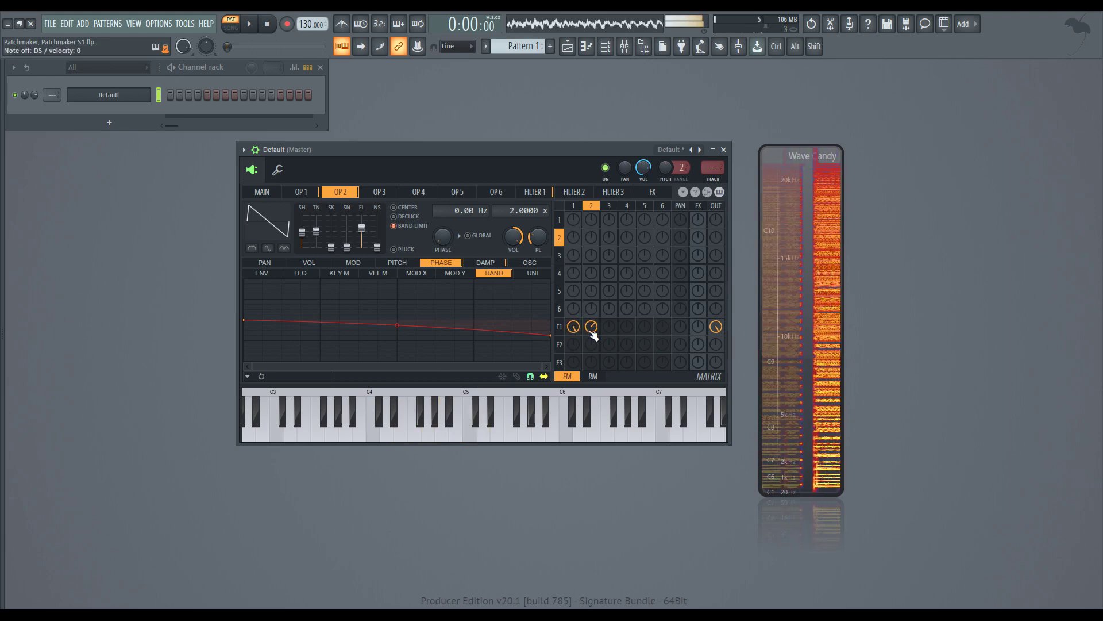
{"action": "left_click_drag", "start_coordinate": [318, 229], "coordinate": [318, 240]}
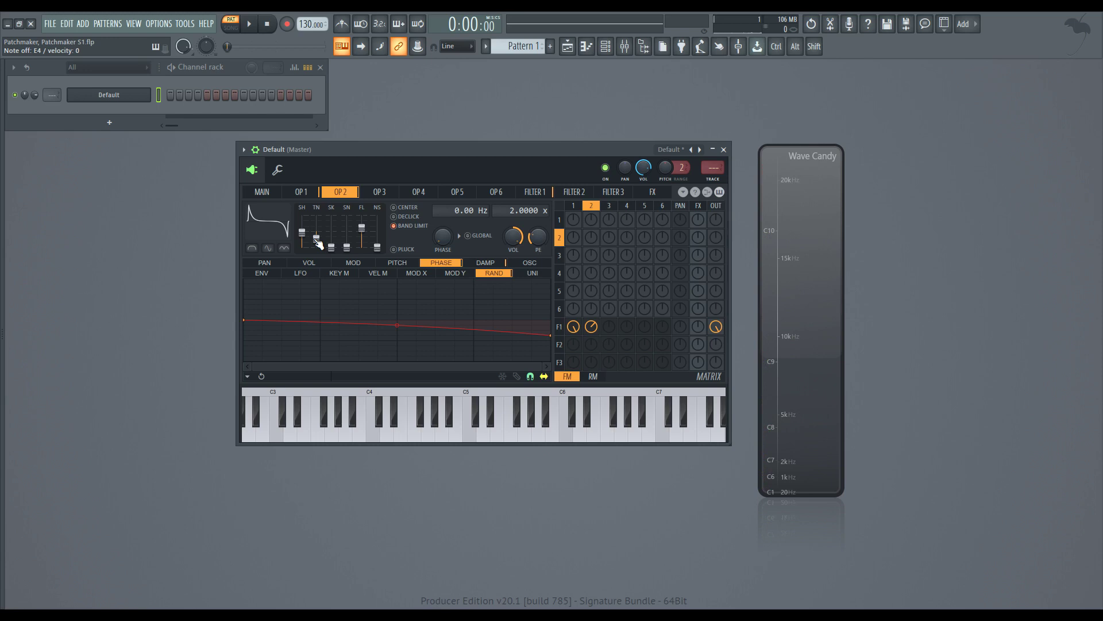
{"action": "left_click", "coordinate": [262, 192]}
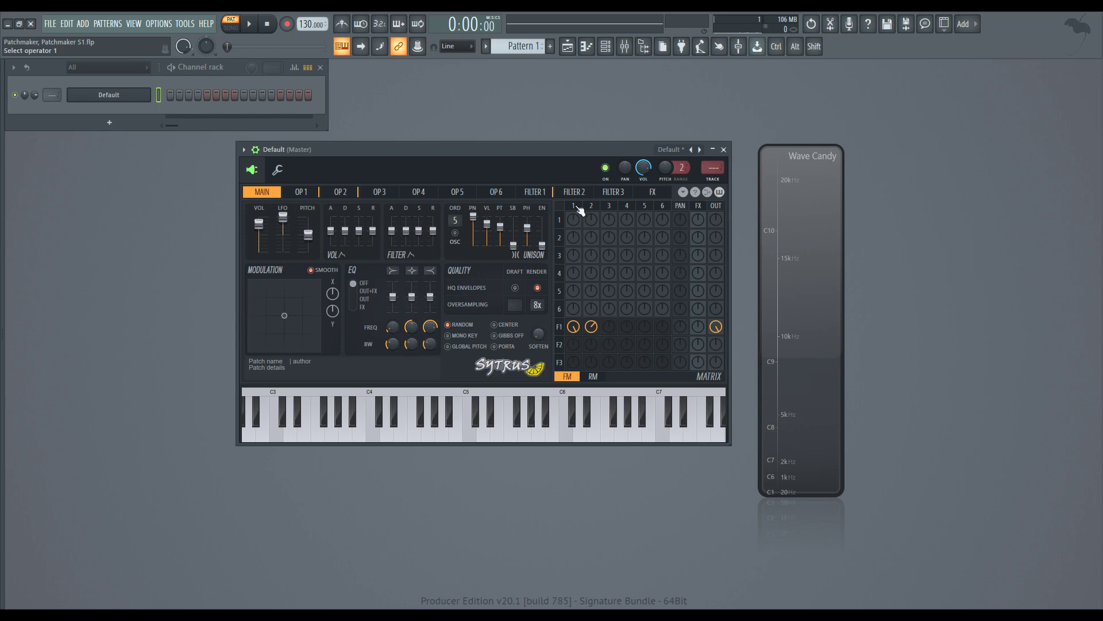
Step: Raise operator 3's noise amount to maximum and send the operator into filter 1
{"action": "left_click", "coordinate": [609, 206]}
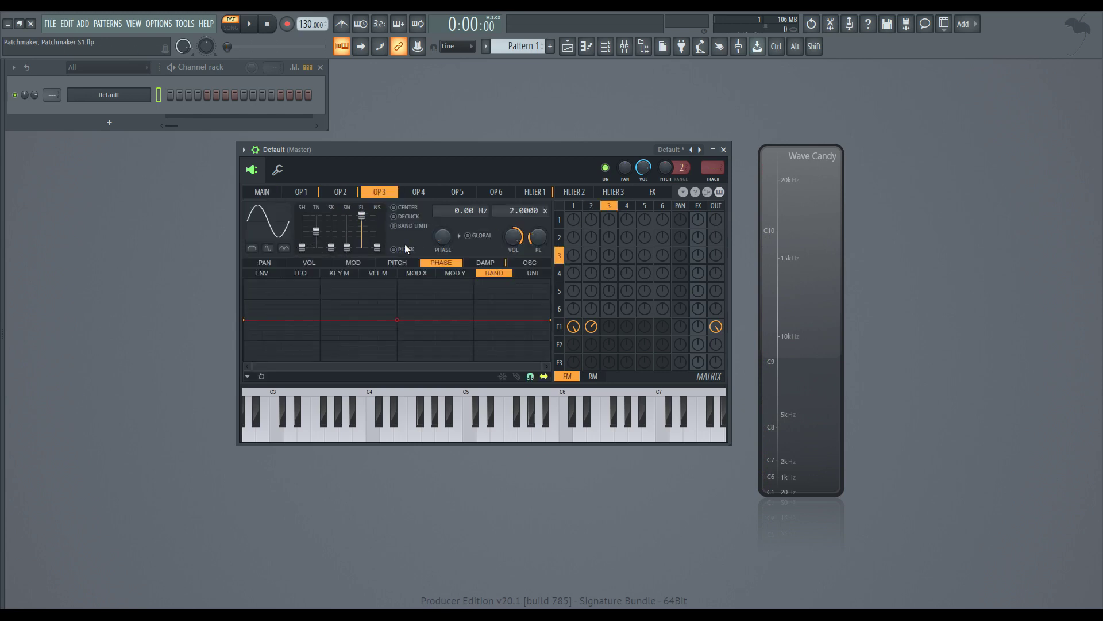
{"action": "left_click_drag", "start_coordinate": [377, 247], "coordinate": [377, 214]}
{"action": "left_click_drag", "start_coordinate": [612, 323], "coordinate": [611, 305]}
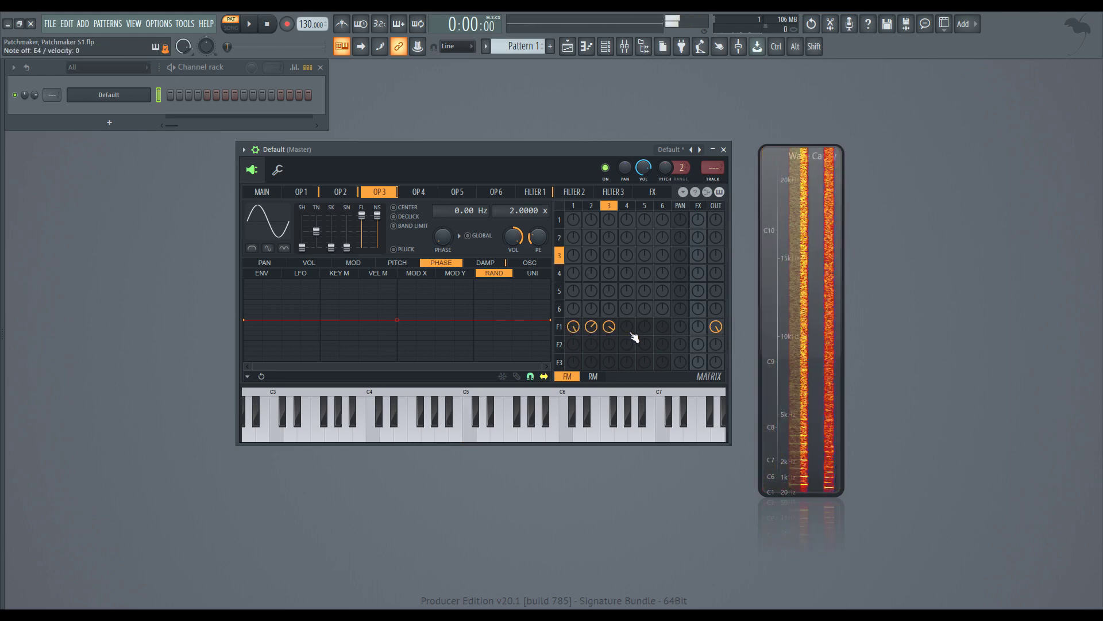
Step: Reduce operator 3's send to filter 1 and enable filter 1's volume envelope with tempo-based timing
{"action": "left_click_drag", "start_coordinate": [612, 329], "coordinate": [612, 344]}
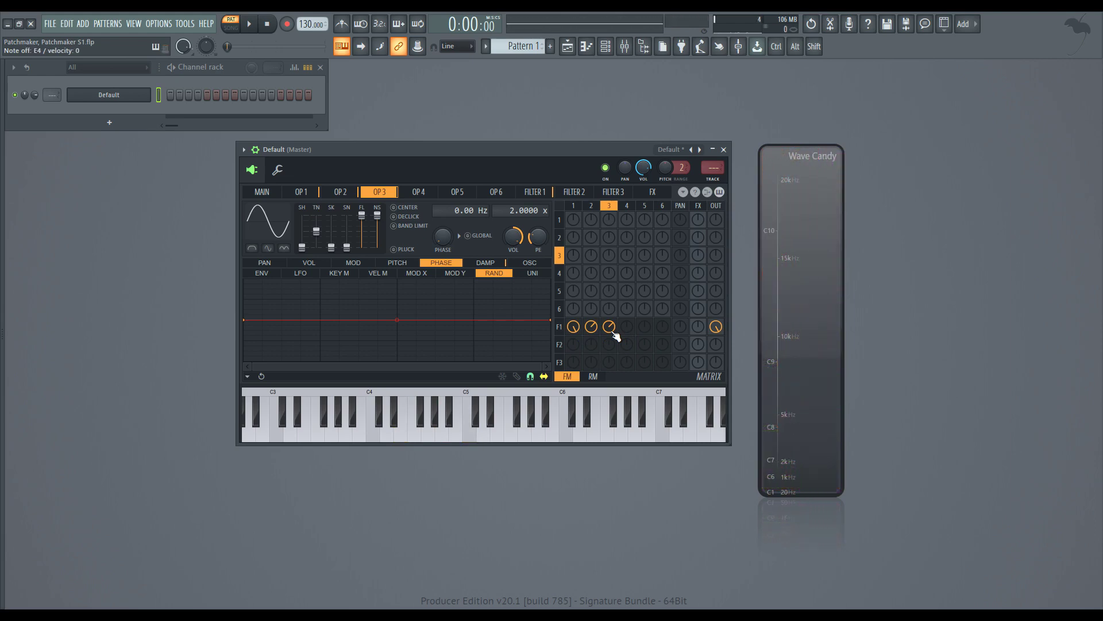
{"action": "left_click", "coordinate": [560, 331]}
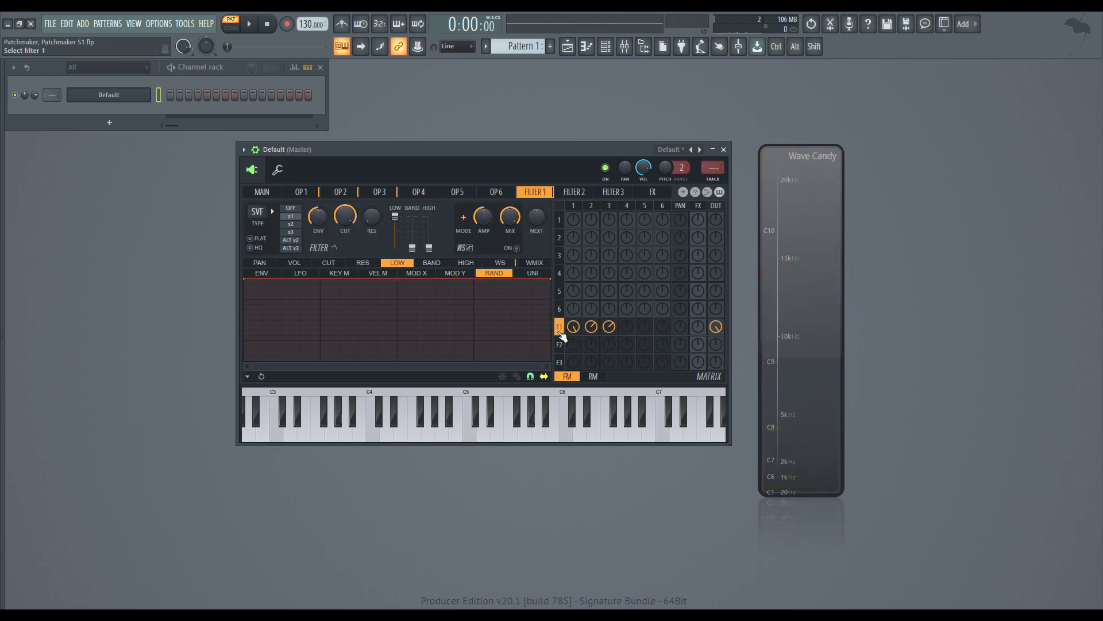
{"action": "left_click", "coordinate": [294, 263]}
{"action": "left_click", "coordinate": [275, 274]}
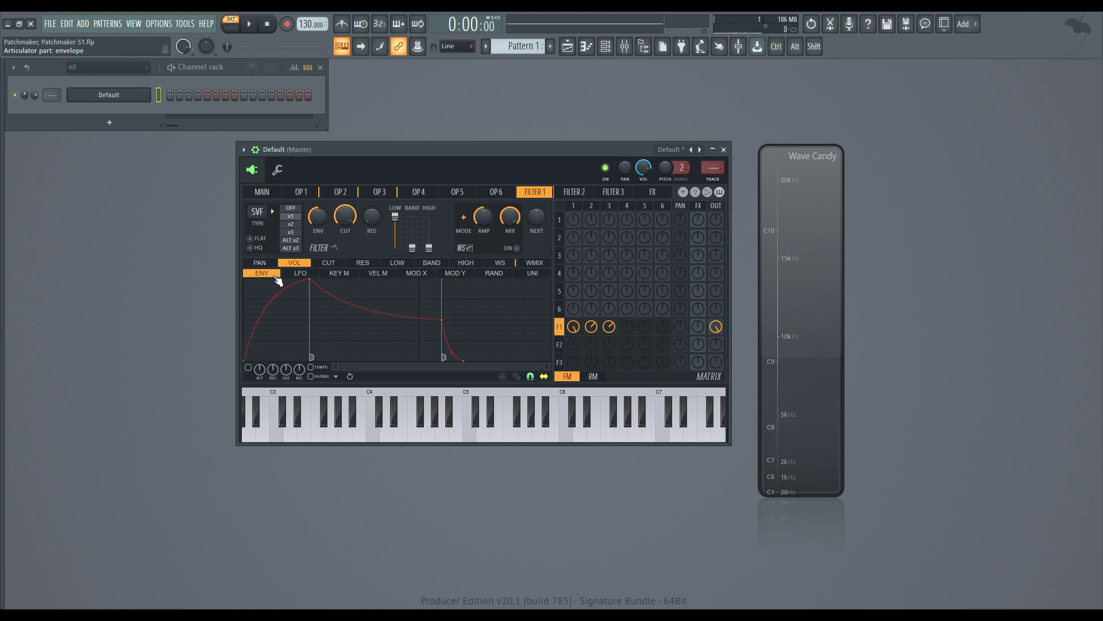
{"action": "left_click", "coordinate": [609, 208]}
{"action": "left_click", "coordinate": [591, 209]}
{"action": "left_click", "coordinate": [574, 209]}
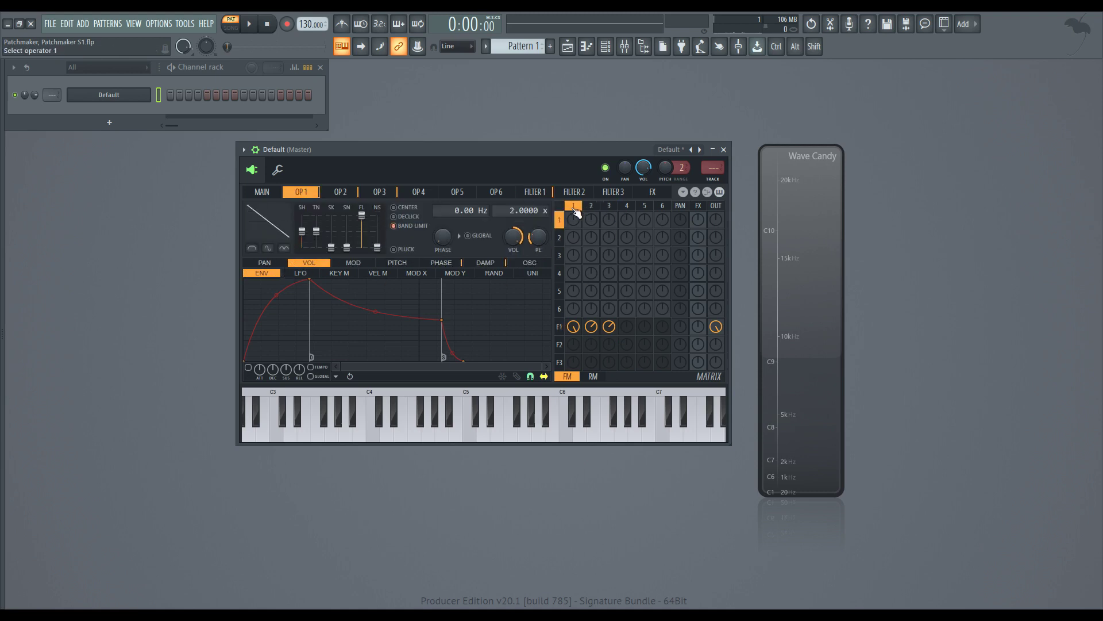
{"action": "left_click", "coordinate": [559, 327]}
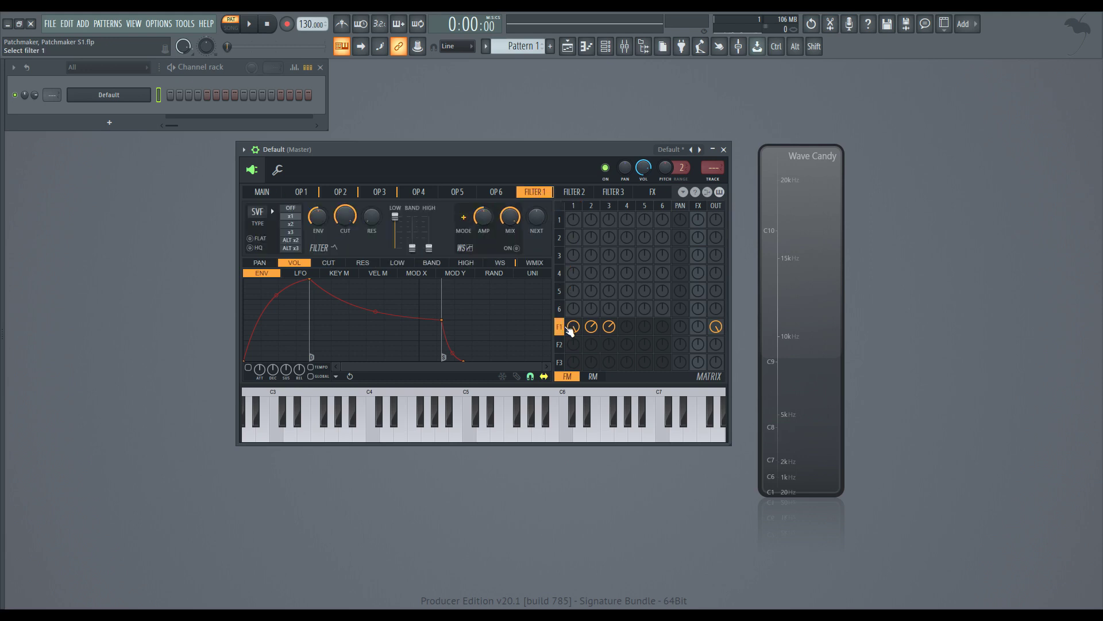
{"action": "left_click", "coordinate": [326, 368]}
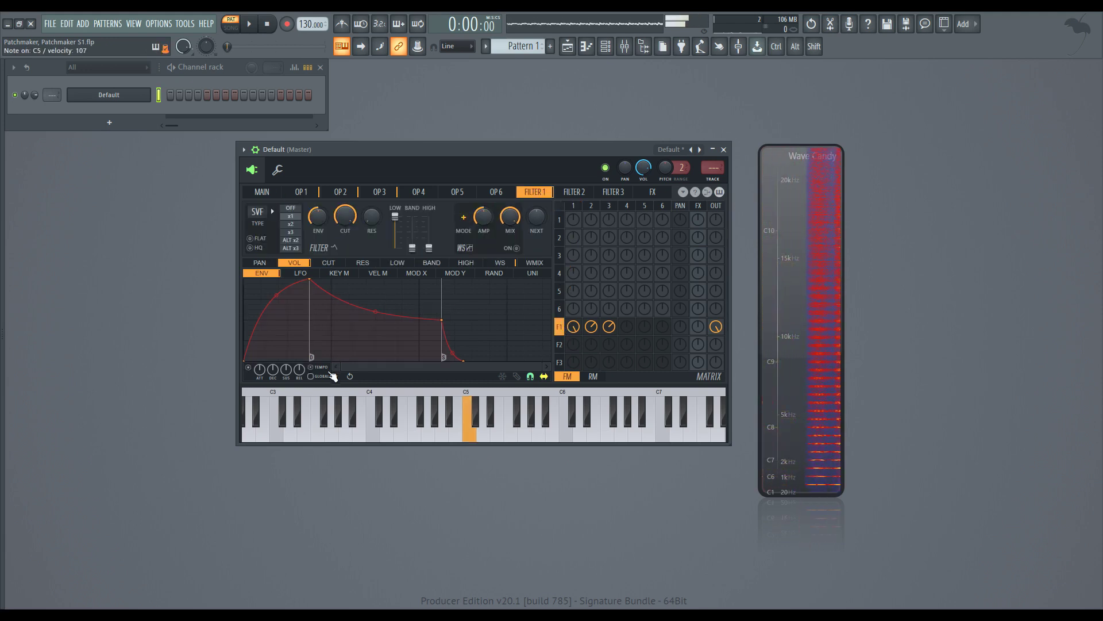
Step: Shorten the attack of filter 1's volume envelope and reduce operator 3's send to filter 1 further
{"action": "left_click_drag", "start_coordinate": [310, 281], "coordinate": [232, 258]}
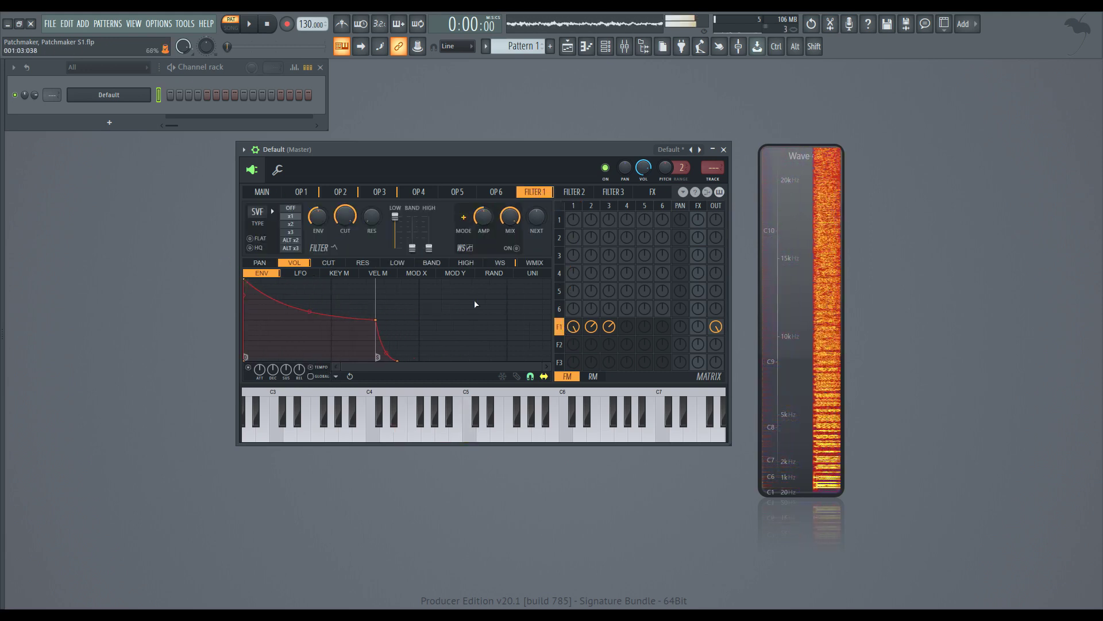
{"action": "left_click_drag", "start_coordinate": [610, 328], "coordinate": [609, 316]}
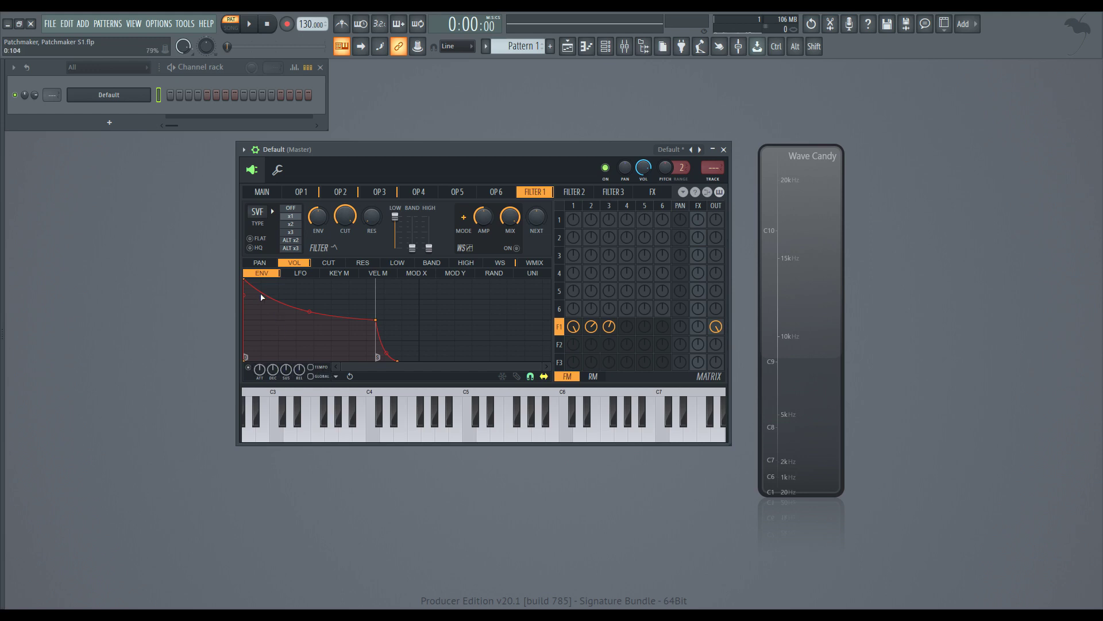
{"action": "left_click_drag", "start_coordinate": [245, 280], "coordinate": [278, 280]}
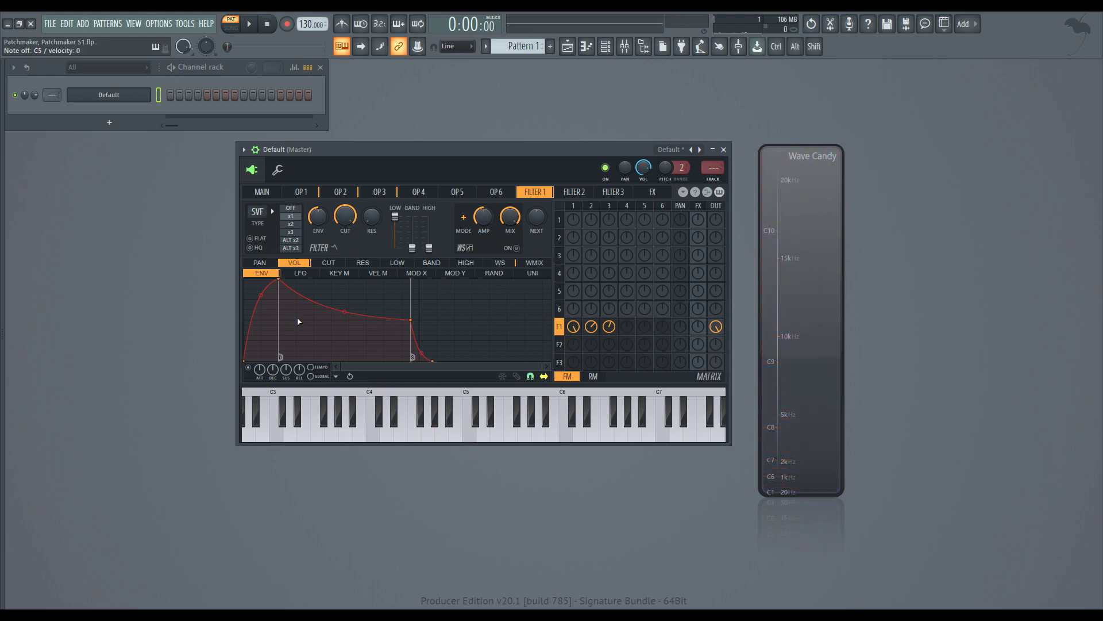
Step: Examine the ADSR section options for the decay and sustain points of filter 1's volume envelope
{"action": "right_click", "coordinate": [280, 280]}
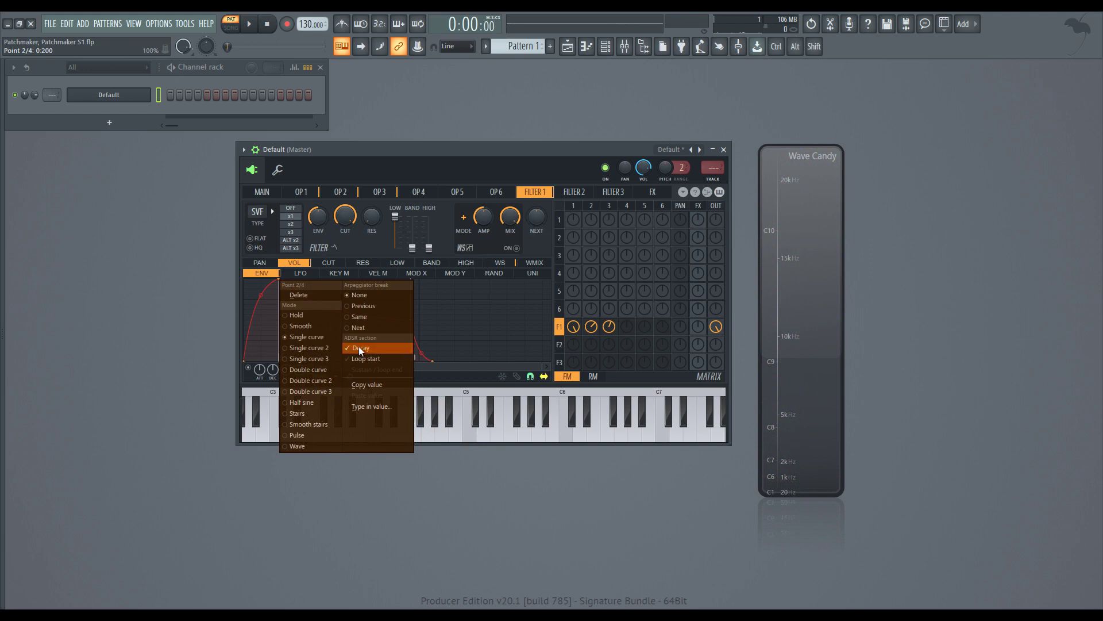
{"action": "left_click", "coordinate": [270, 292]}
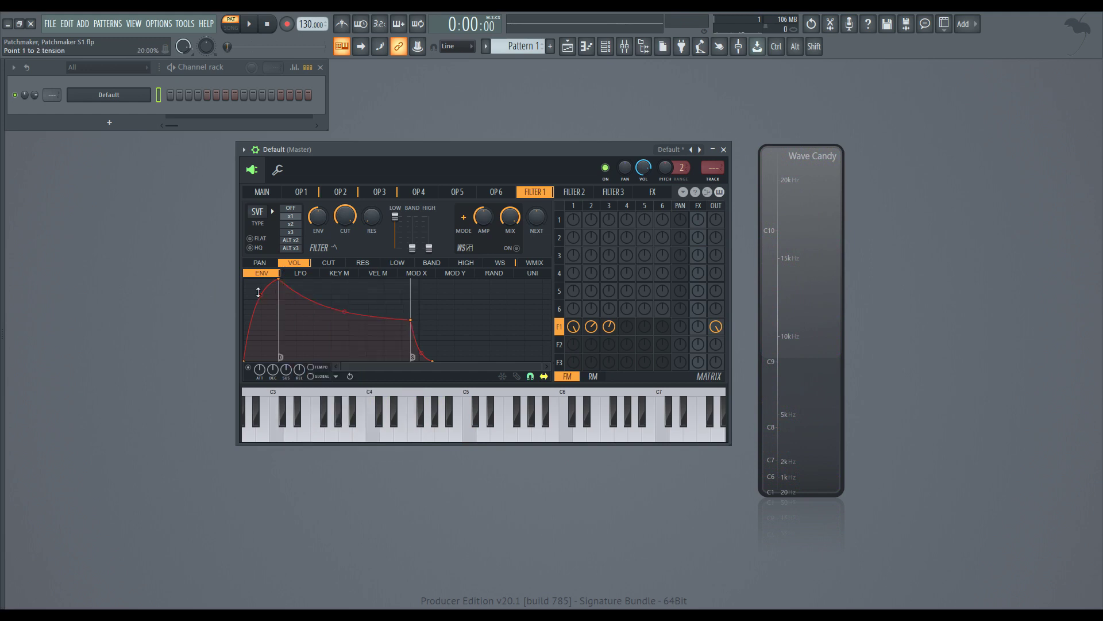
{"action": "right_click", "coordinate": [411, 320]}
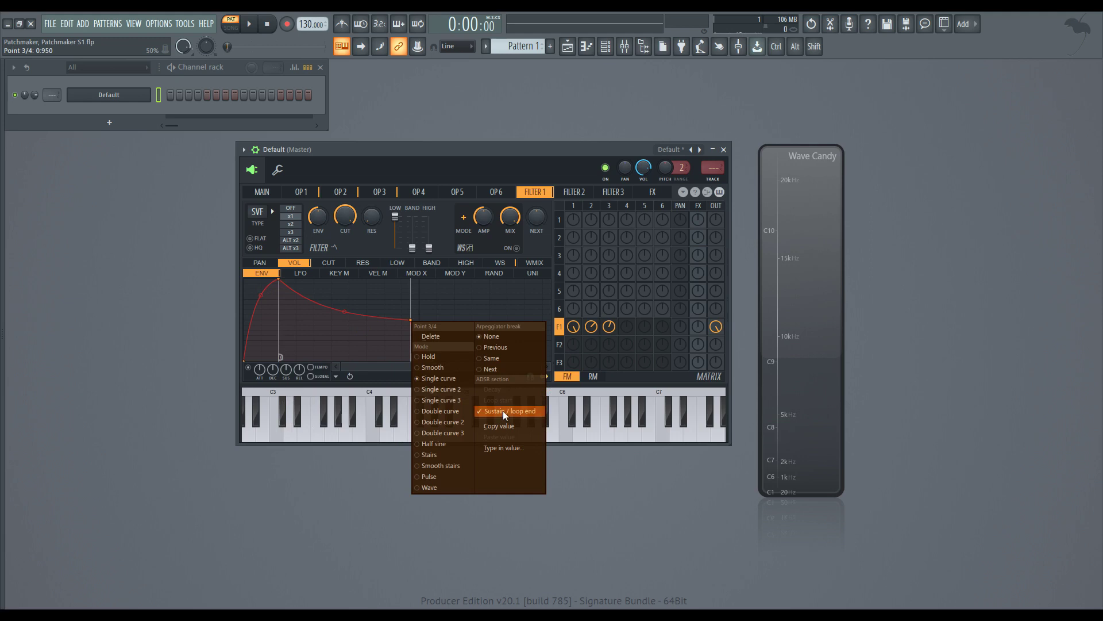
{"action": "left_click", "coordinate": [316, 310]}
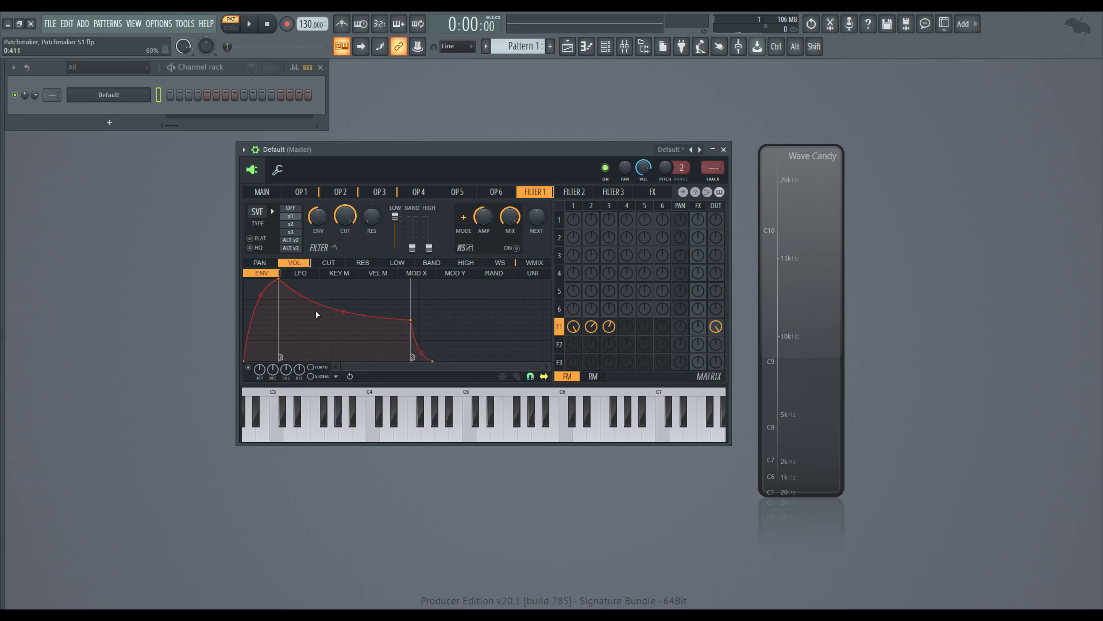
Step: Set the global volume attack to 0% and compare it with filter 1's volume envelope
{"action": "left_click", "coordinate": [258, 192]}
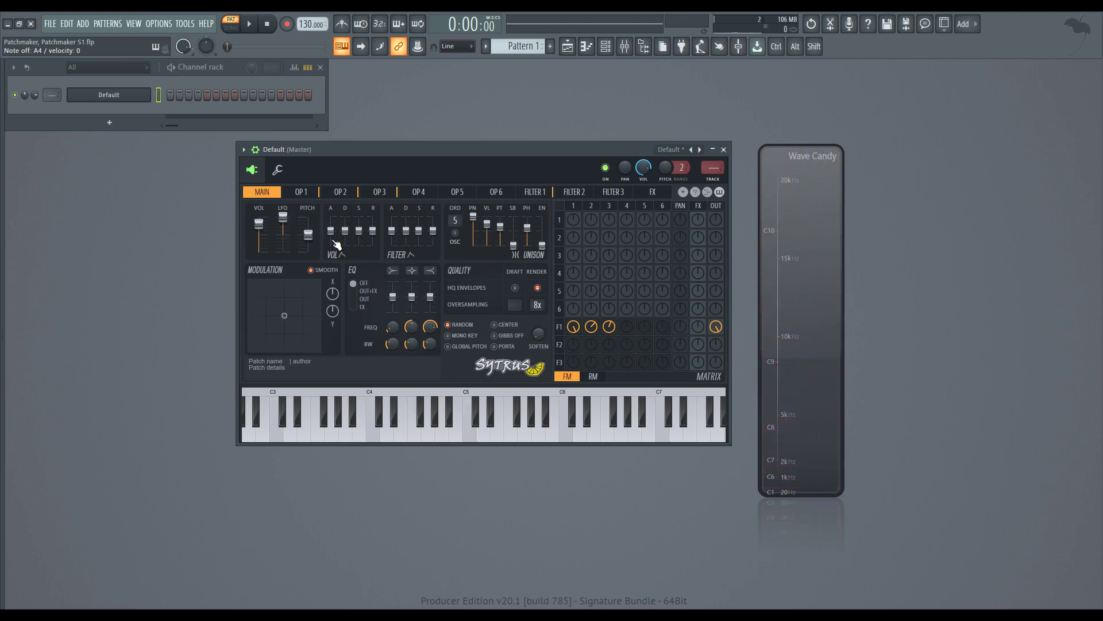
{"action": "left_click_drag", "start_coordinate": [330, 231], "coordinate": [329, 236]}
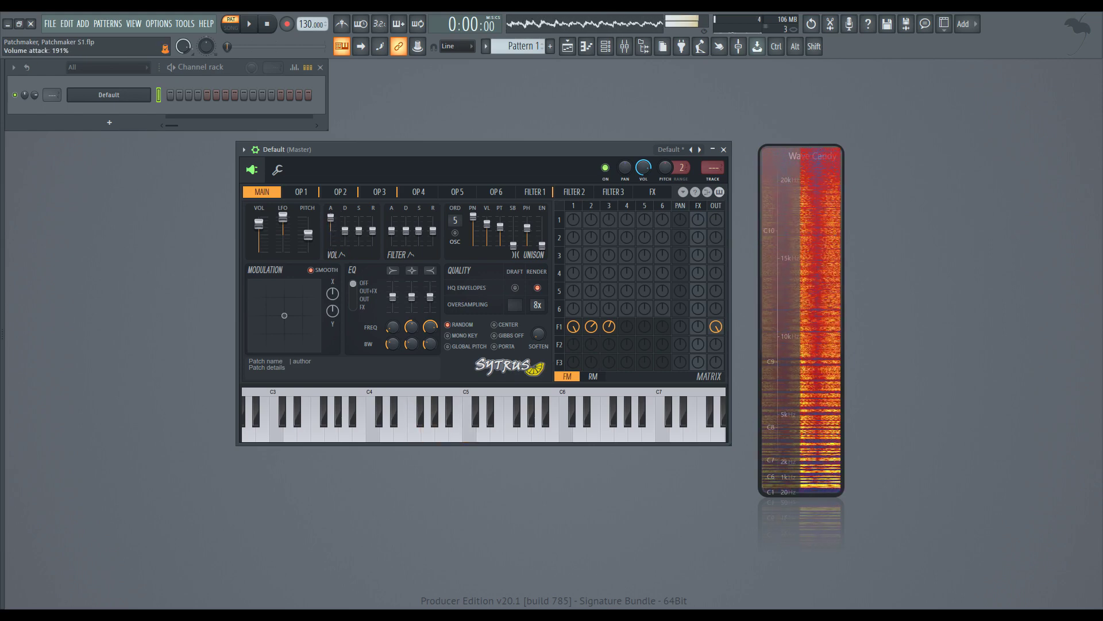
{"action": "left_click", "coordinate": [559, 326]}
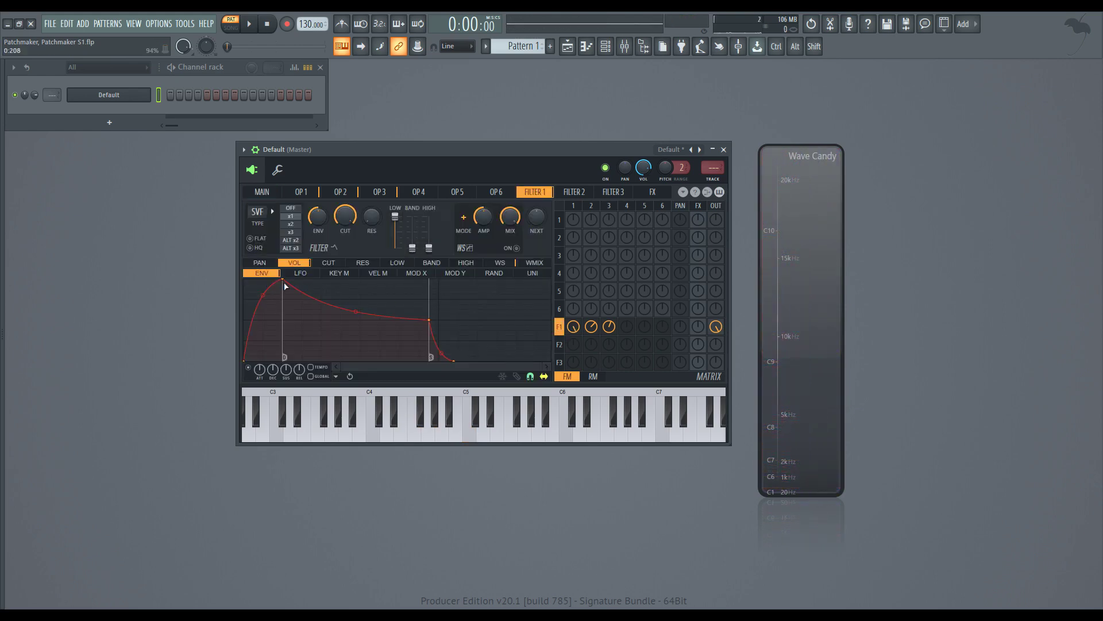
{"action": "left_click", "coordinate": [262, 192]}
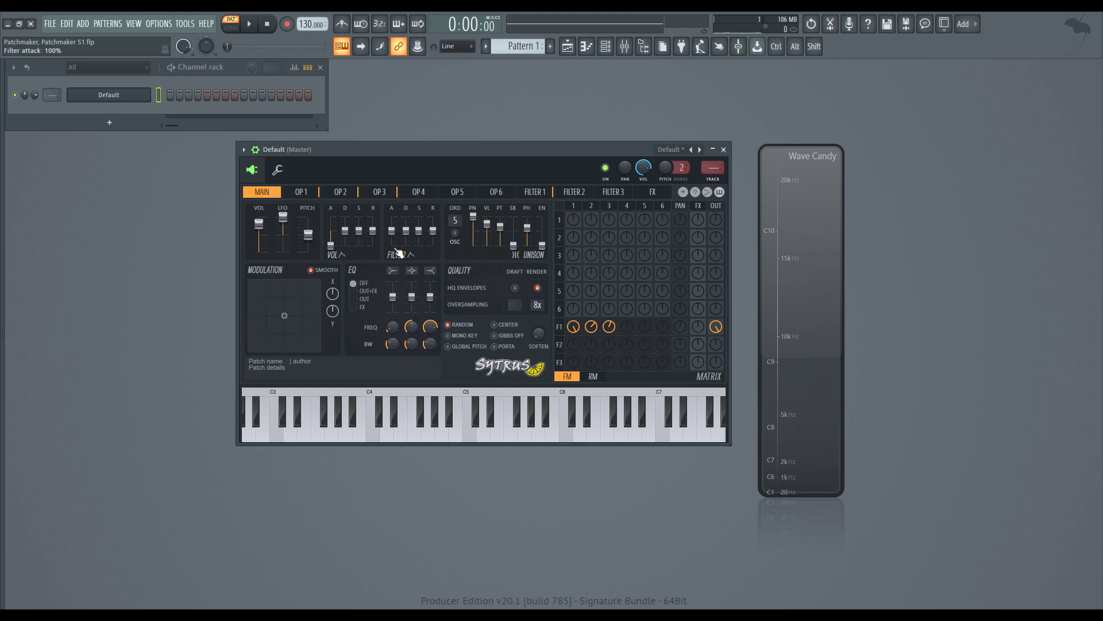
Step: Lower filter 1's cutoff frequency to about 50% and enable its cutoff envelope with a shorter attack
{"action": "left_click", "coordinate": [562, 337]}
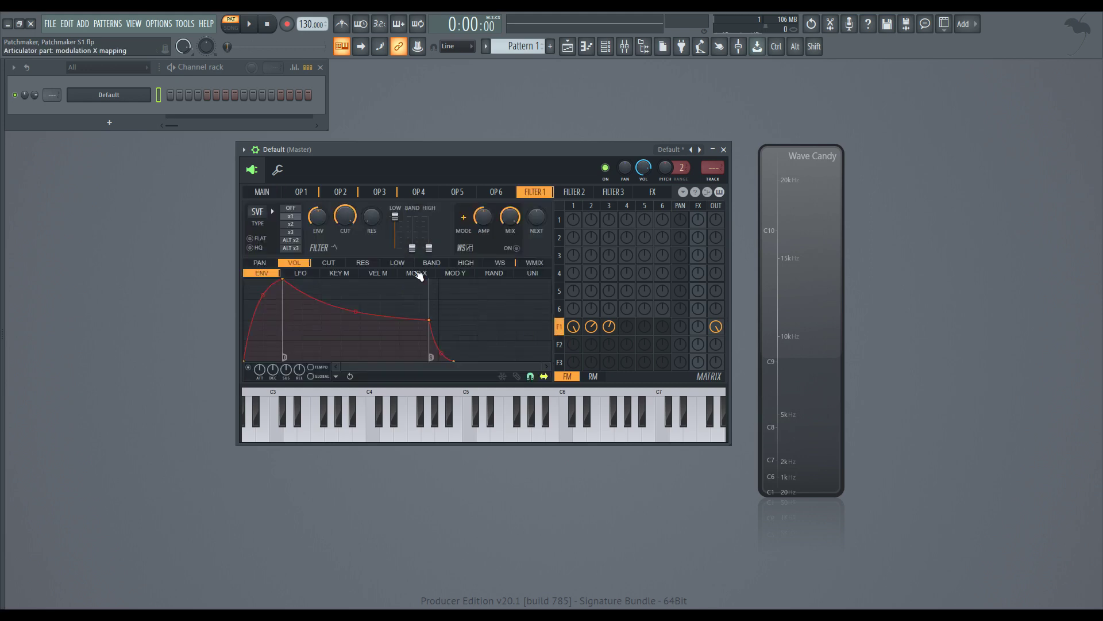
{"action": "right_click", "coordinate": [343, 217]}
{"action": "left_click", "coordinate": [359, 226]}
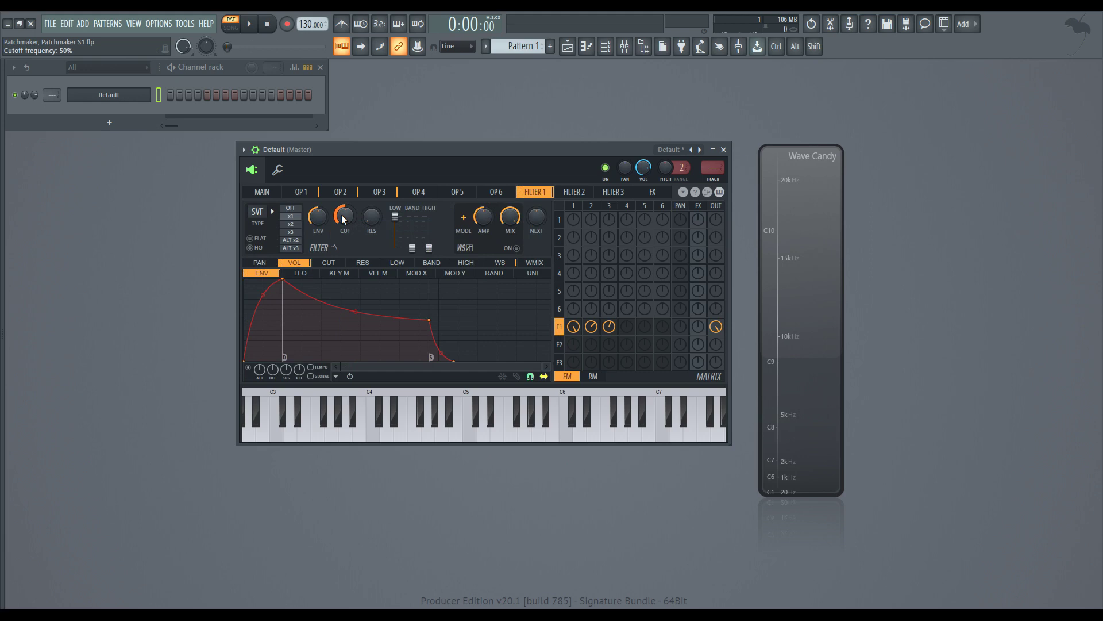
{"action": "left_click", "coordinate": [334, 264]}
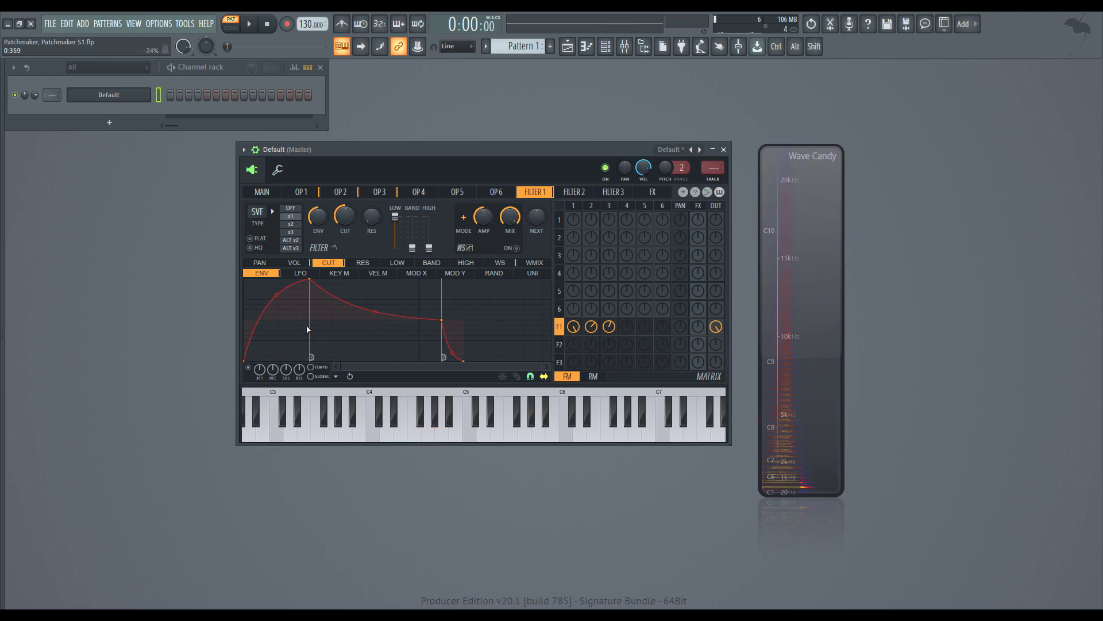
{"action": "left_click_drag", "start_coordinate": [311, 285], "coordinate": [279, 281]}
Step: Copy the state of filter 1's volume envelope
{"action": "left_click", "coordinate": [311, 262]}
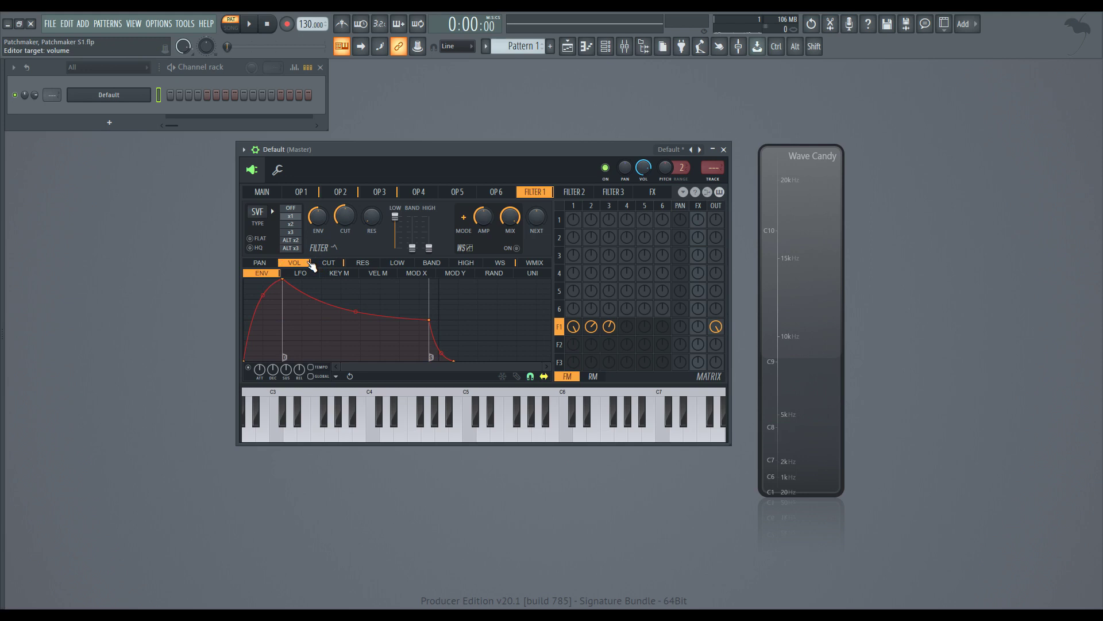
{"action": "left_click", "coordinate": [262, 191]}
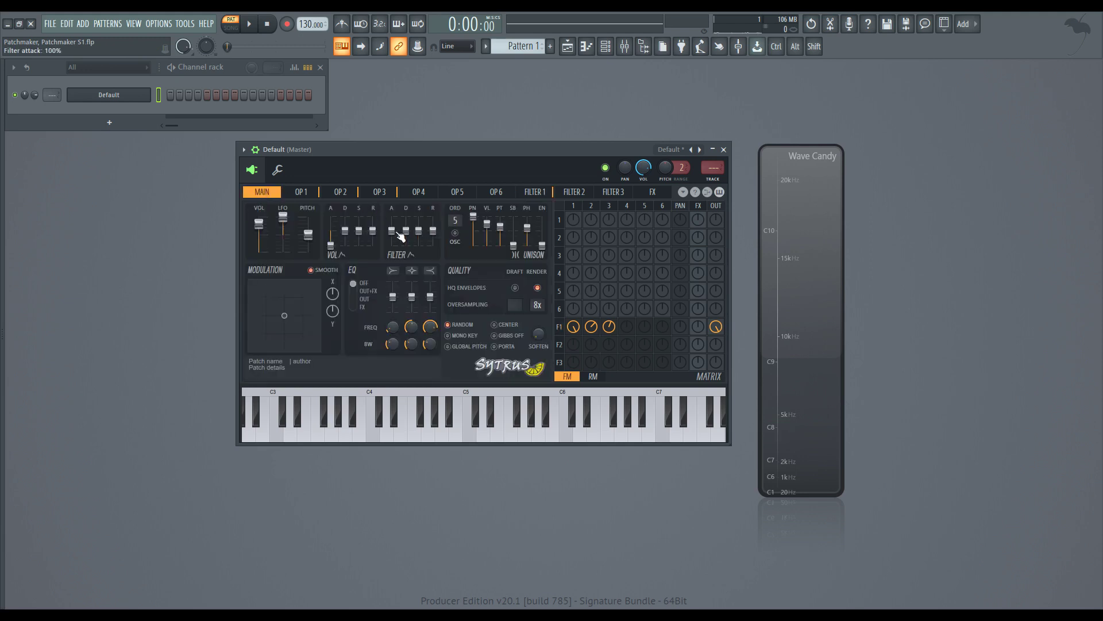
{"action": "left_click", "coordinate": [559, 327]}
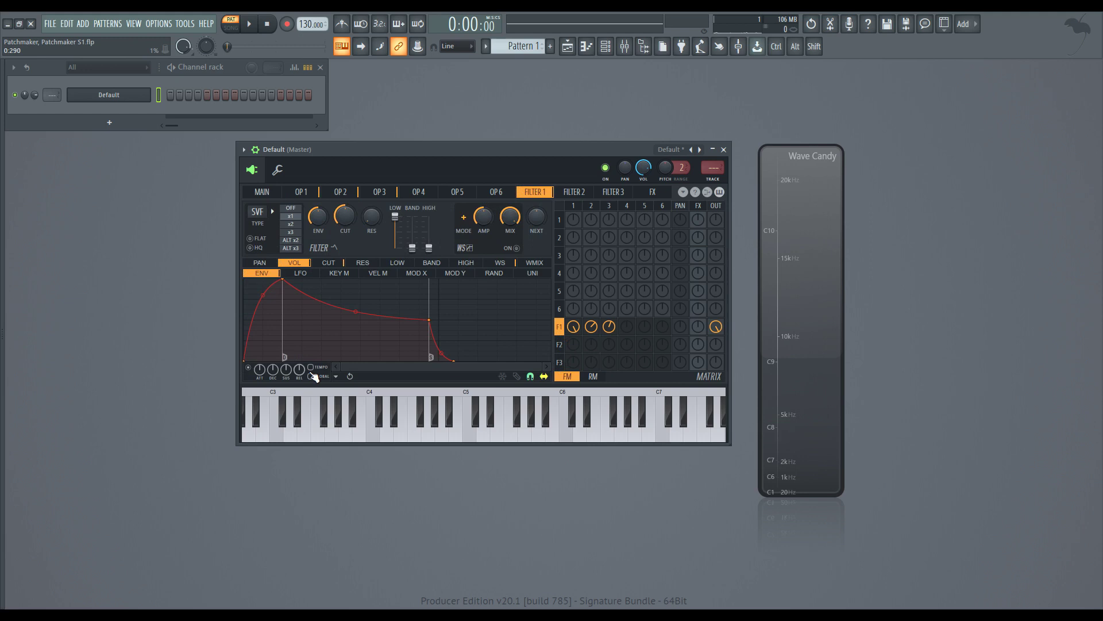
{"action": "left_click", "coordinate": [335, 377]}
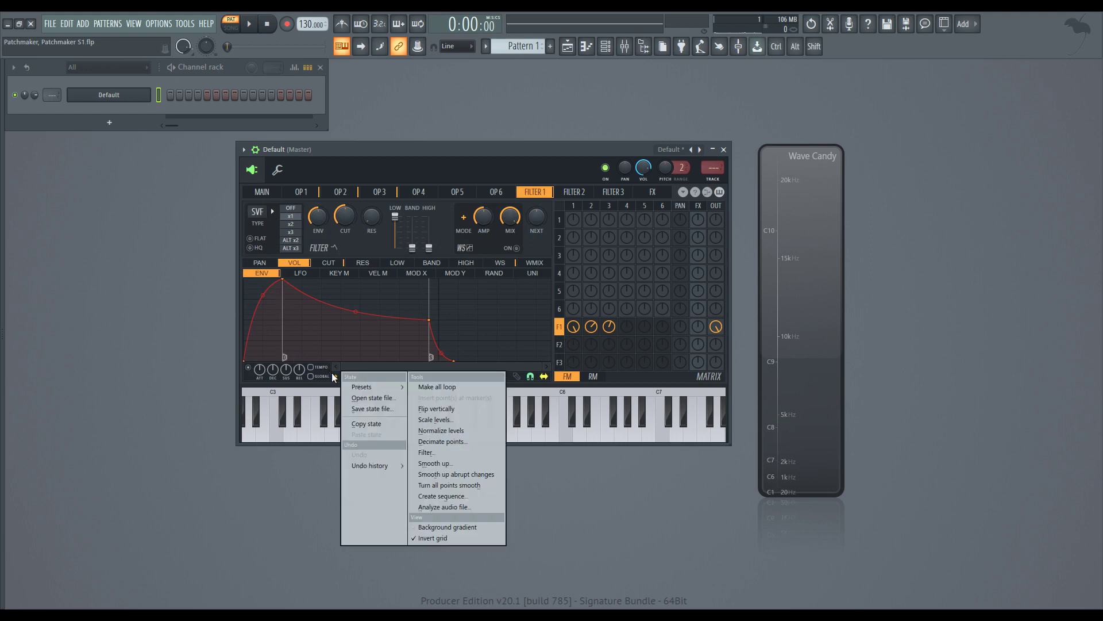
{"action": "left_click", "coordinate": [358, 423]}
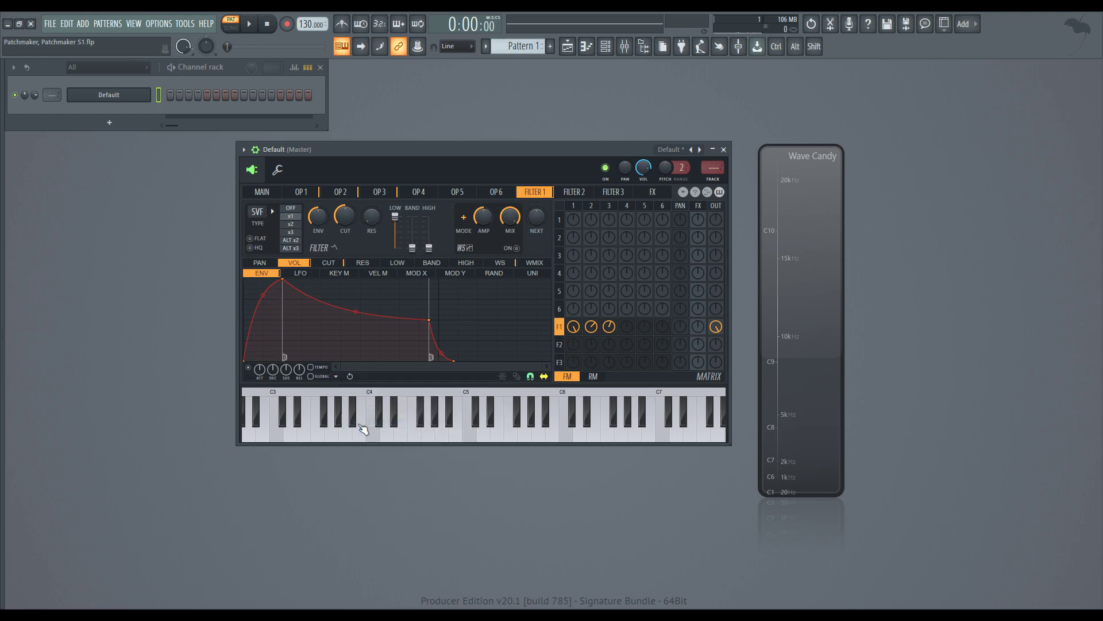
Step: Paste the copied envelope state into filter 1's cutoff envelope and delete its last point
{"action": "left_click", "coordinate": [328, 263]}
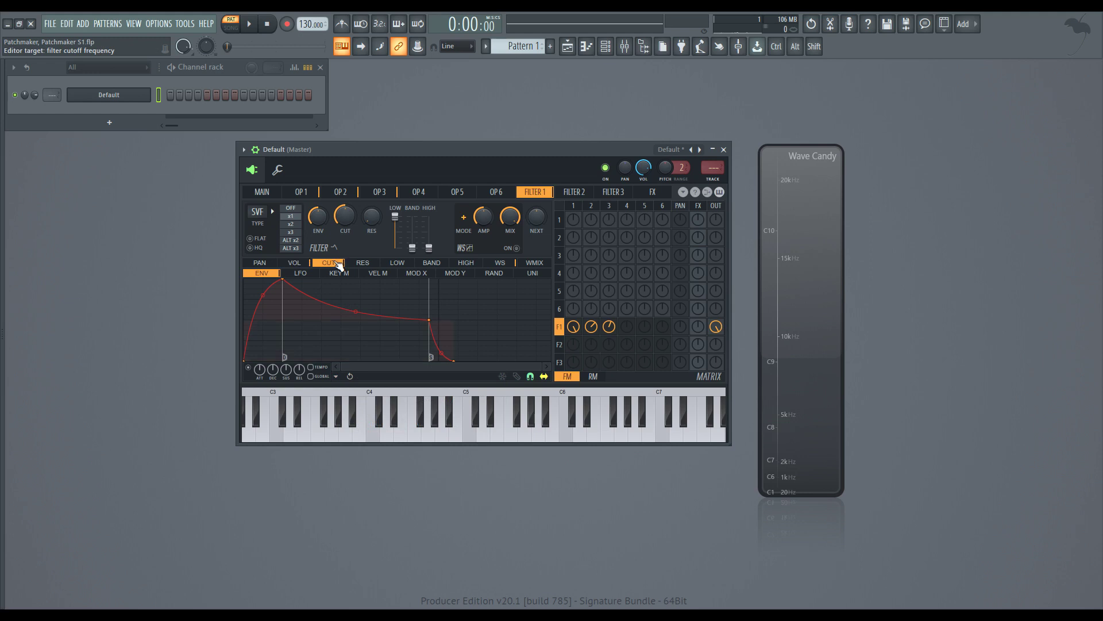
{"action": "left_click", "coordinate": [336, 376]}
{"action": "left_click", "coordinate": [361, 431]}
{"action": "right_click", "coordinate": [453, 357]}
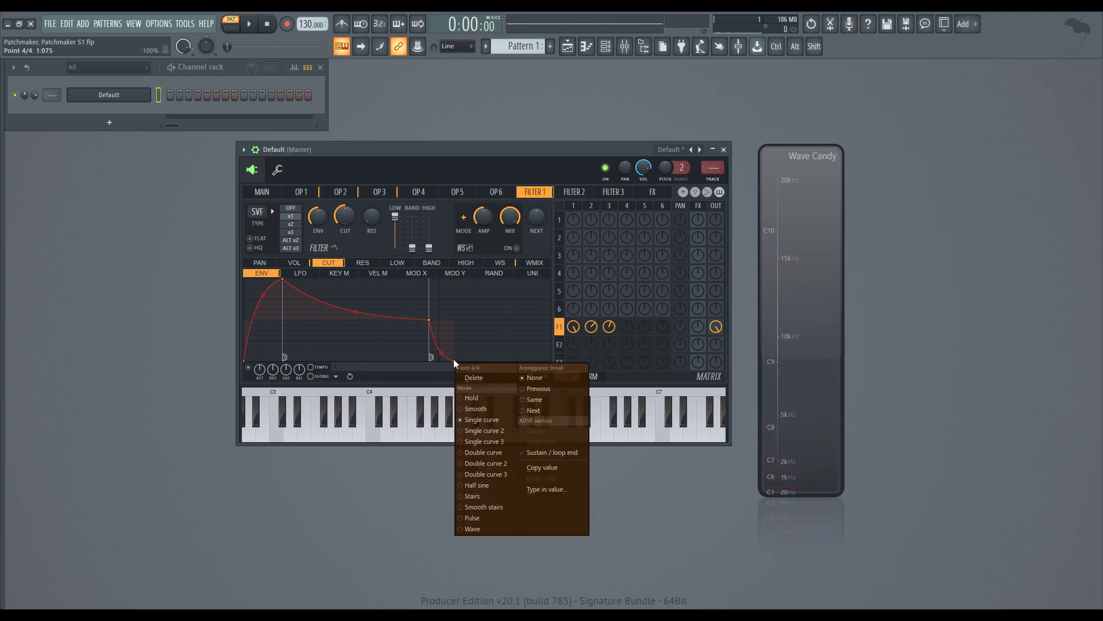
{"action": "left_click", "coordinate": [466, 375]}
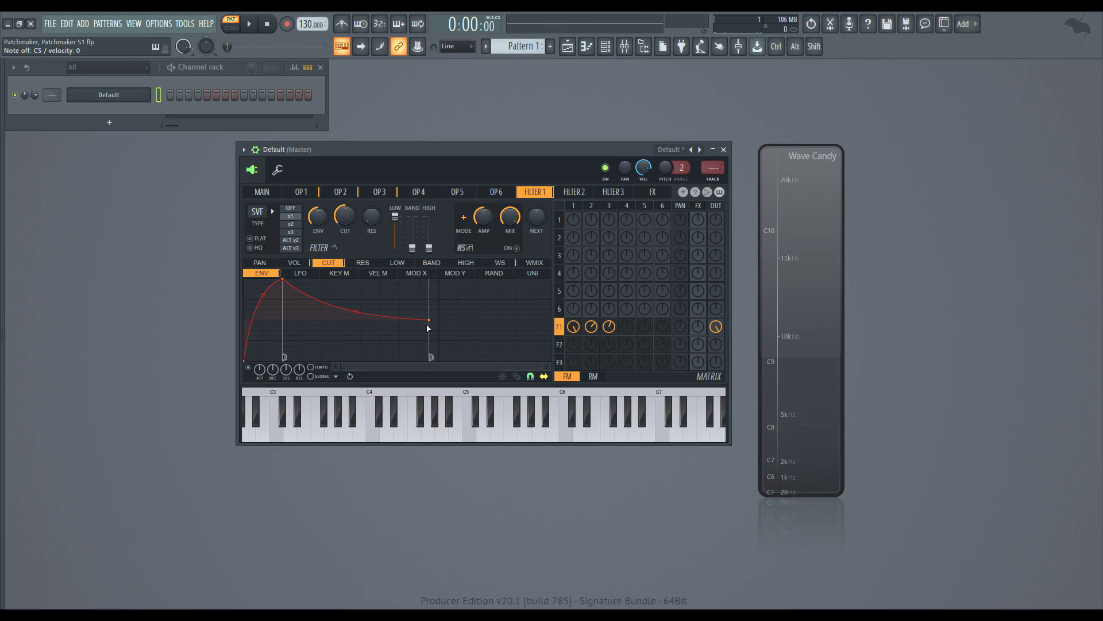
Step: Lower the global filter attack to its minimum, try a raised filter sustain and reset the sustain to default
{"action": "left_click", "coordinate": [275, 192]}
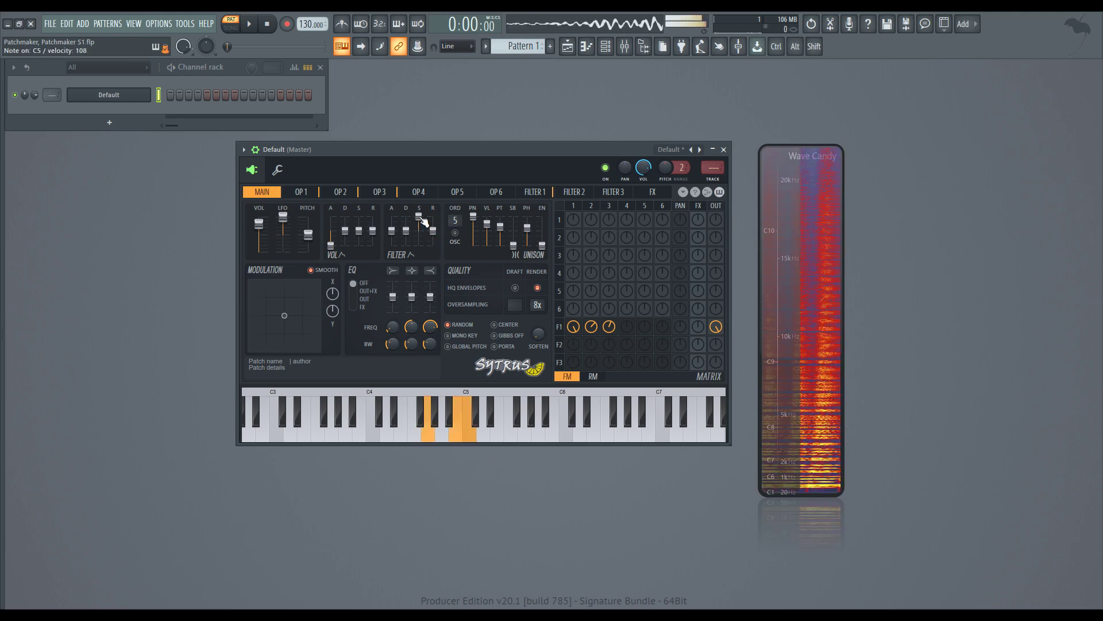
{"action": "left_click_drag", "start_coordinate": [392, 231], "coordinate": [392, 247]}
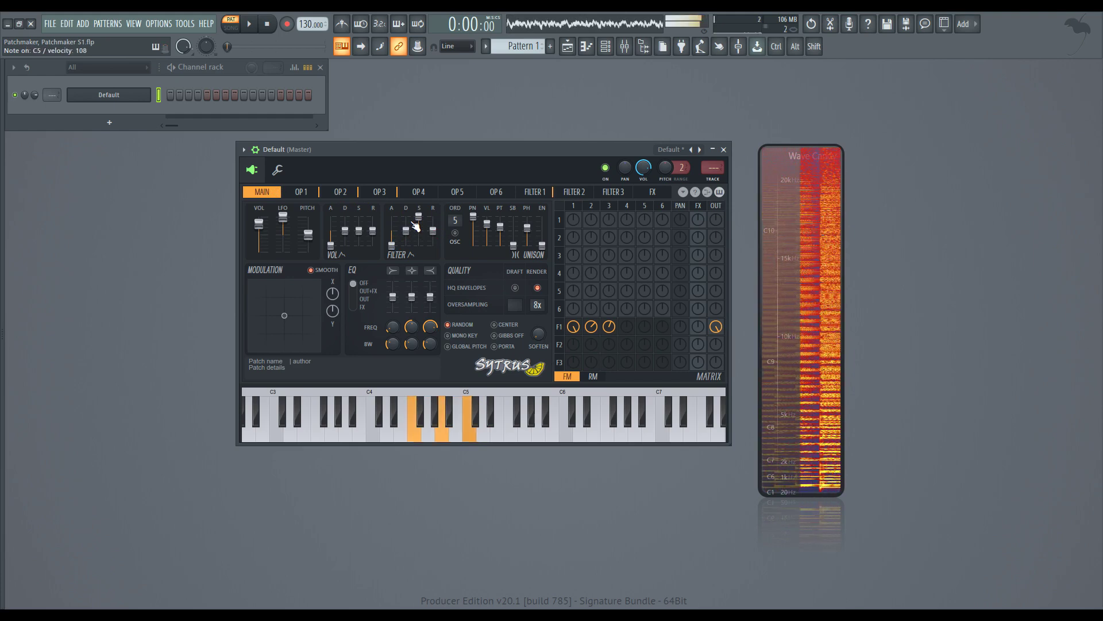
{"action": "mouse_move", "coordinate": [418, 224]}
{"action": "left_mouse_down"}
{"action": "mouse_move", "coordinate": [418, 244]}
{"action": "mouse_move", "coordinate": [418, 217]}
{"action": "left_mouse_up"}
{"action": "right_click", "coordinate": [419, 218]}
{"action": "left_click", "coordinate": [423, 223]}
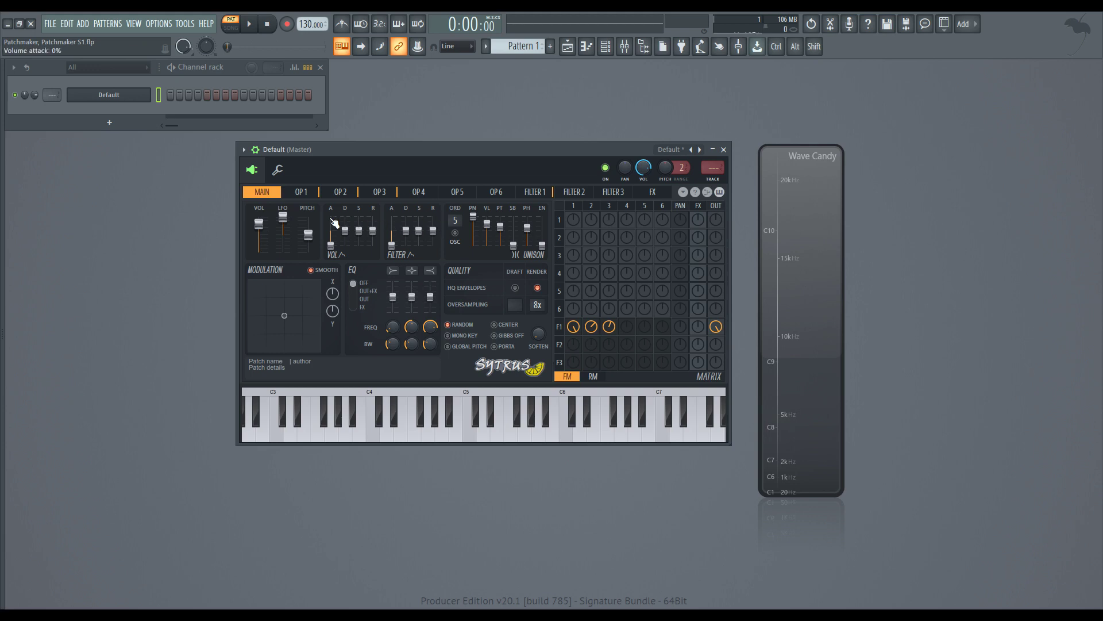
Step: Route filter 1 into the effects section instead of directly to the output and open the effects settings
{"action": "left_click", "coordinate": [560, 326]}
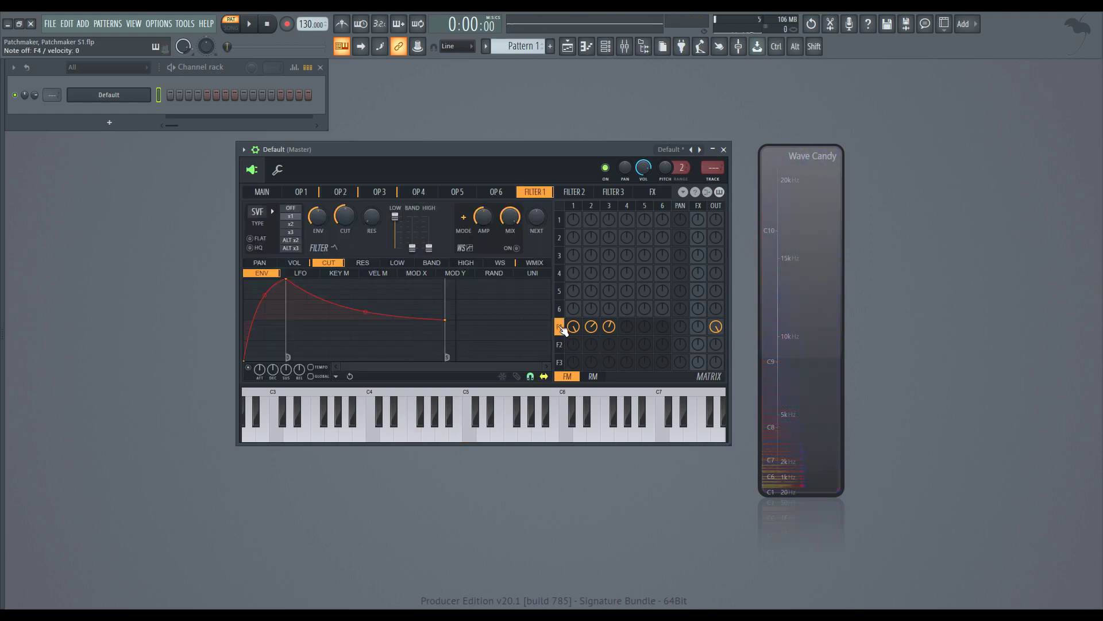
{"action": "left_click", "coordinate": [262, 191]}
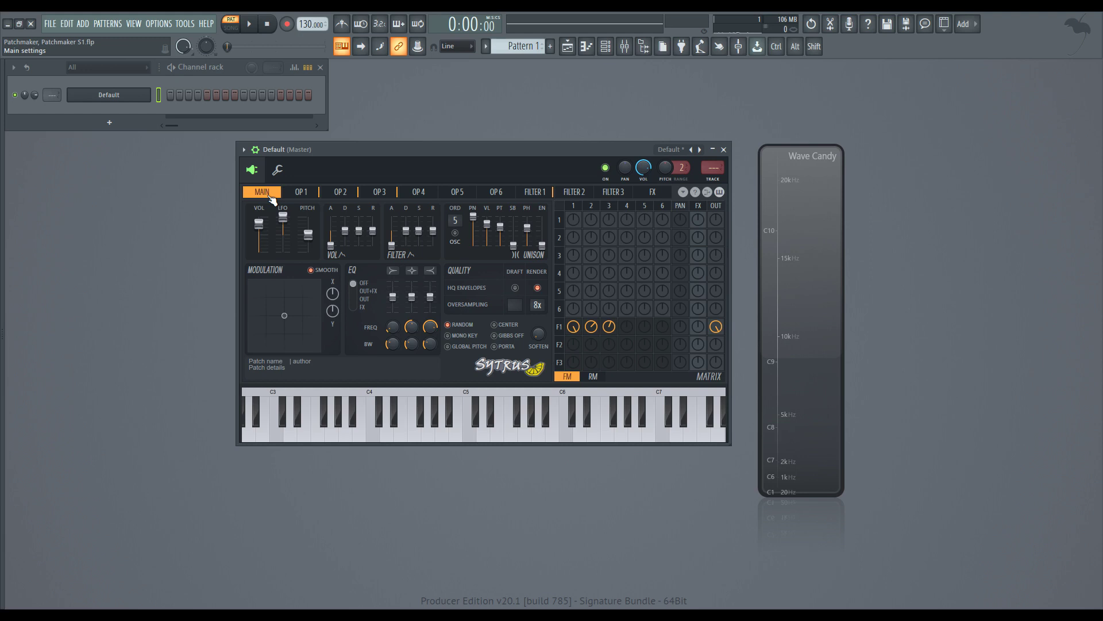
{"action": "left_click", "coordinate": [559, 326]}
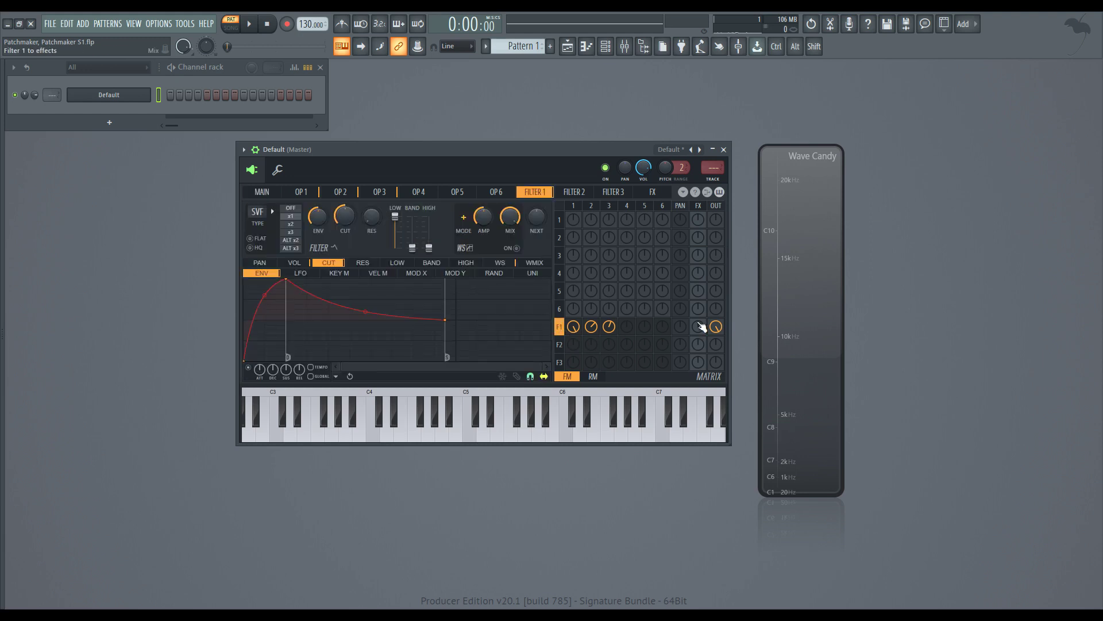
{"action": "mouse_move", "coordinate": [699, 333]}
{"action": "left_mouse_down"}
{"action": "mouse_move", "coordinate": [699, 310]}
{"action": "mouse_move", "coordinate": [699, 334]}
{"action": "left_mouse_up"}
{"action": "left_click", "coordinate": [698, 206]}
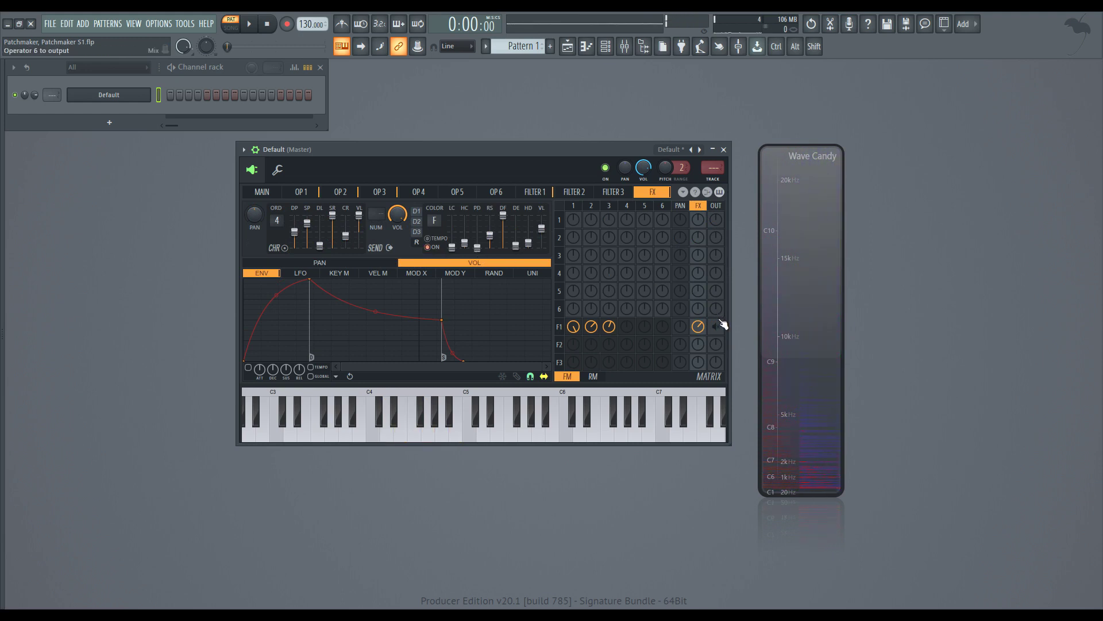
Step: Raise filter 1's send level into the effects section and route it to the main output as well
{"action": "left_click_drag", "start_coordinate": [702, 328], "coordinate": [702, 320]}
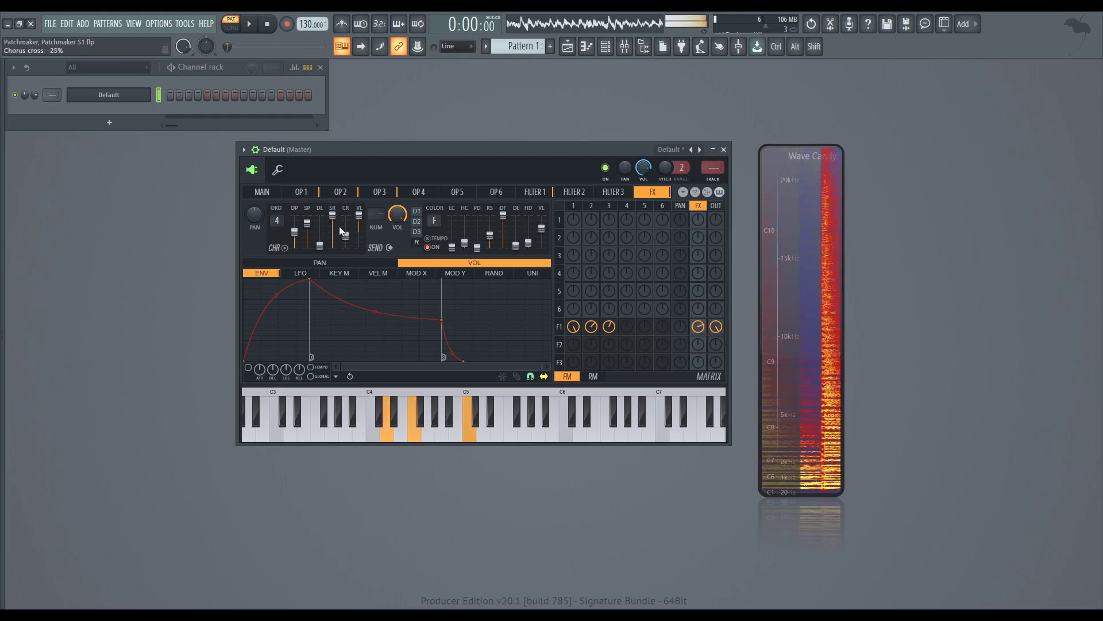
Step: Try lower global filter decay and sustain levels and reset both to default
{"action": "left_click", "coordinate": [266, 195]}
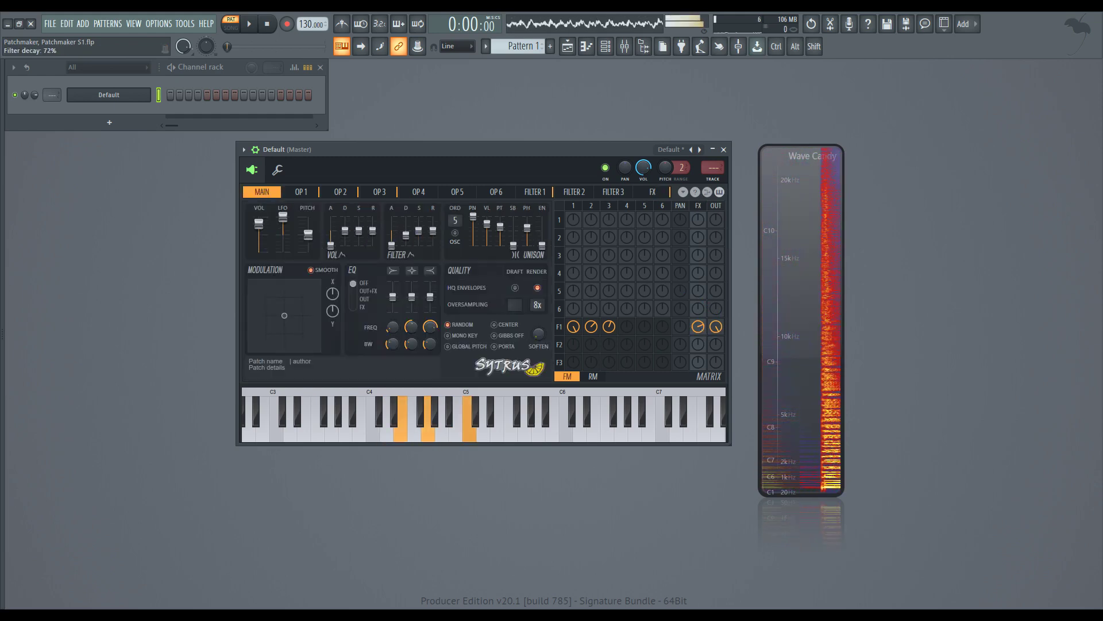
{"action": "mouse_move", "coordinate": [420, 230]}
{"action": "left_mouse_down"}
{"action": "mouse_move", "coordinate": [418, 220]}
{"action": "mouse_move", "coordinate": [419, 237]}
{"action": "left_mouse_up"}
{"action": "right_click", "coordinate": [405, 230]}
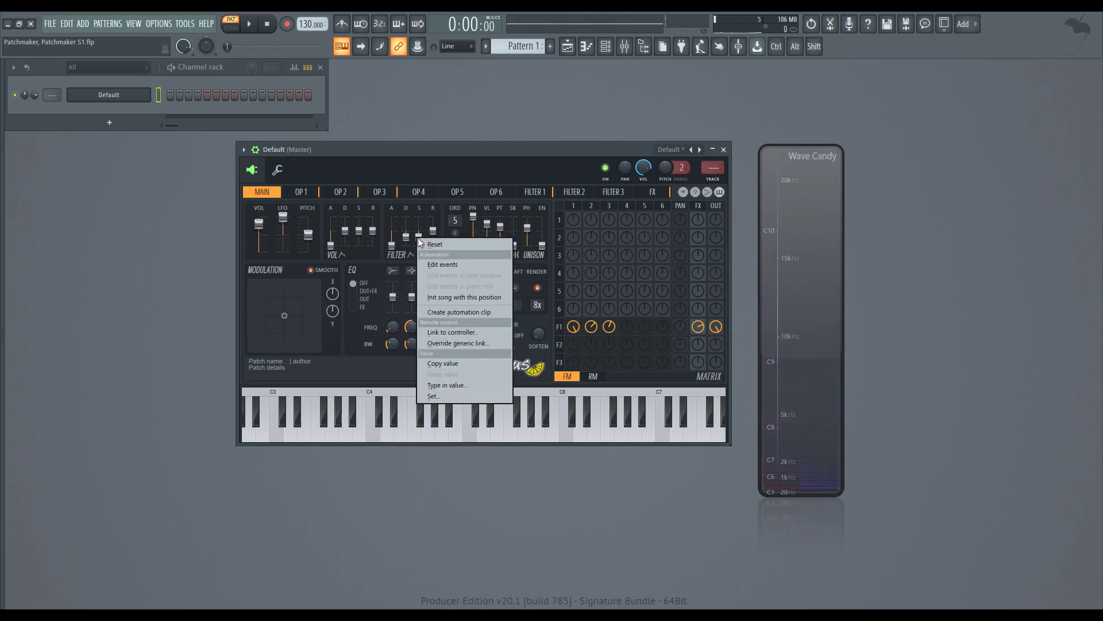
{"action": "left_click", "coordinate": [436, 244]}
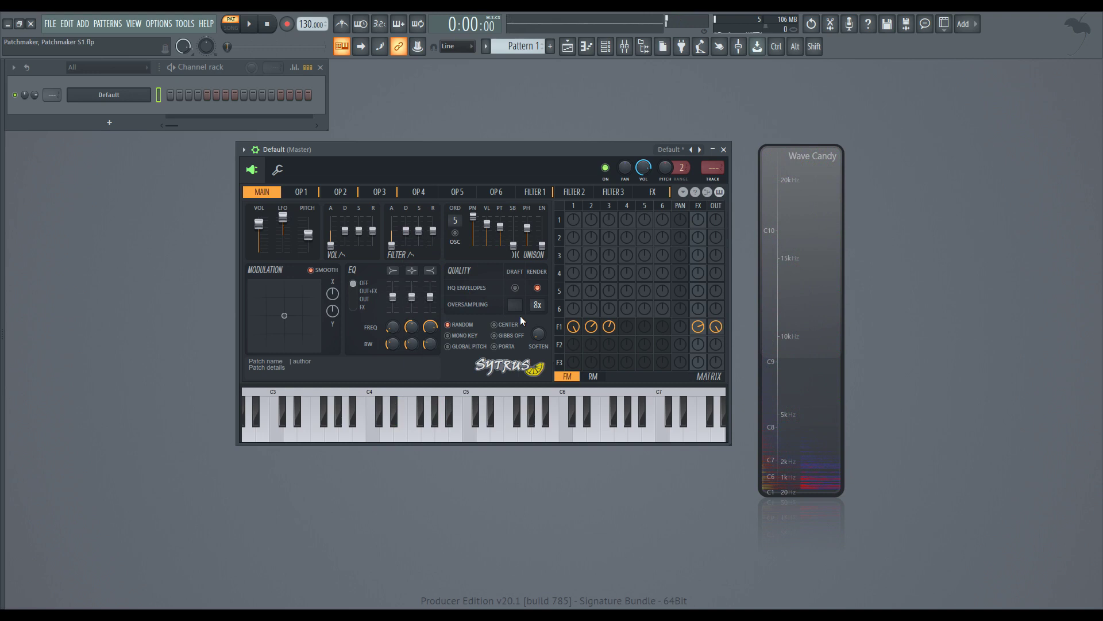
Step: Map filter 1's resonance to modulation X with a straight line rising from the minimum and reset the resonance knob to default
{"action": "left_click", "coordinate": [559, 327]}
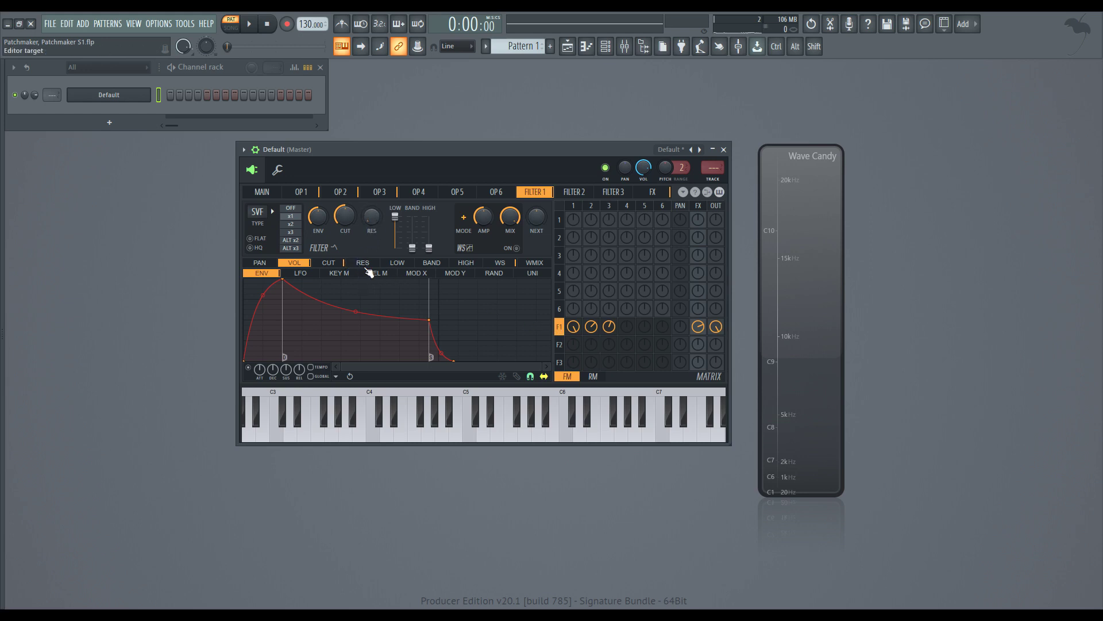
{"action": "left_click", "coordinate": [367, 263]}
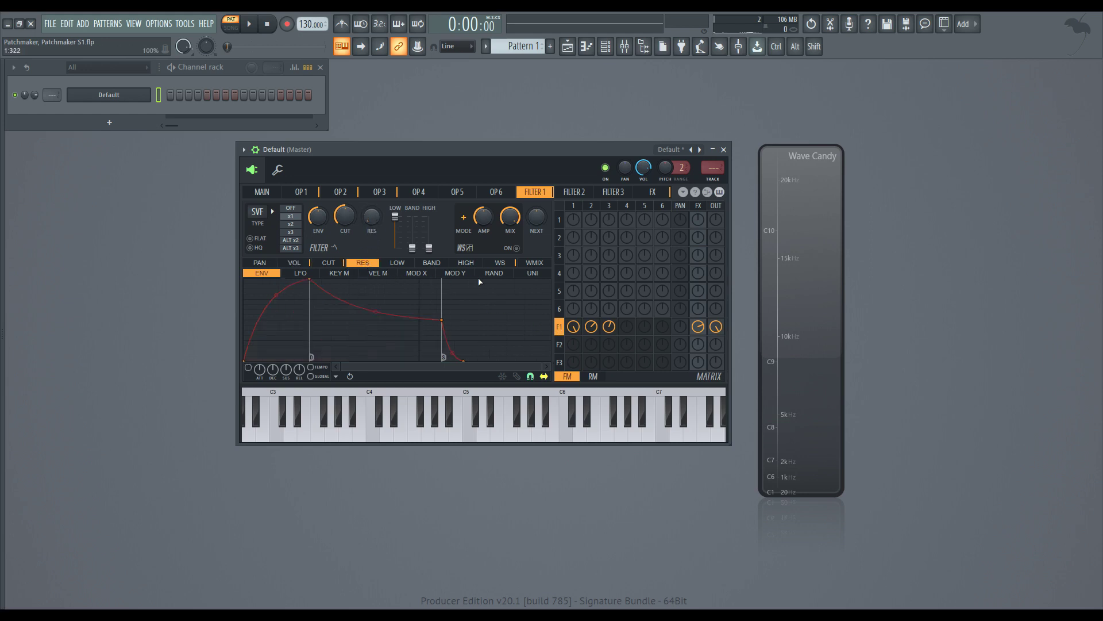
{"action": "left_click", "coordinate": [411, 274]}
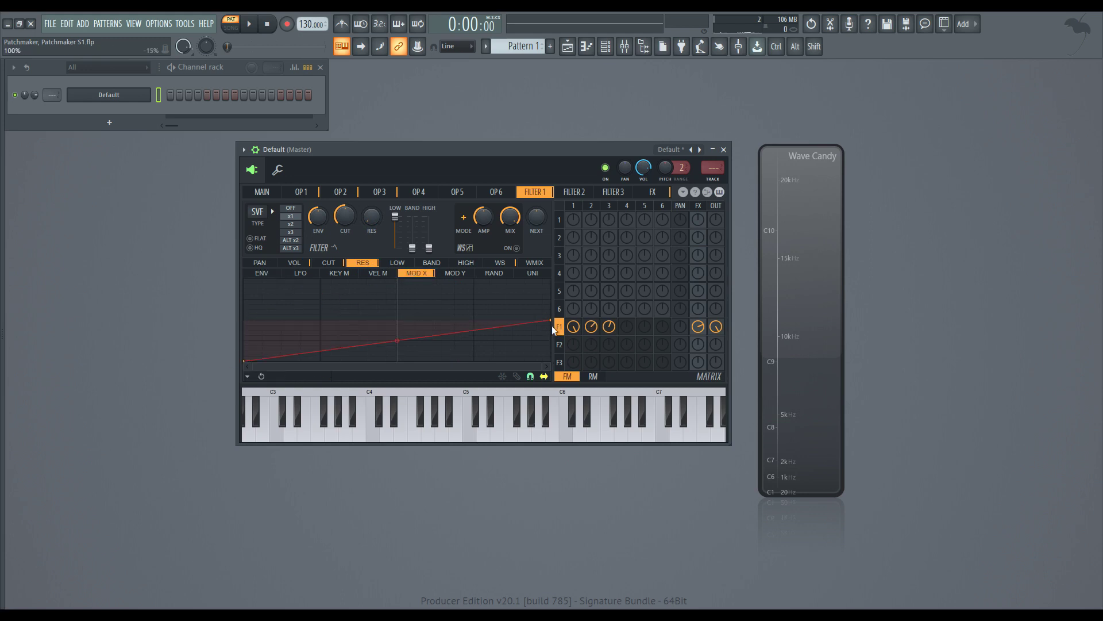
{"action": "key", "text": "b"}
{"action": "right_click", "coordinate": [374, 224]}
{"action": "left_click", "coordinate": [388, 234]}
Step: Lower the global filter decay and sustain, and sweep modulation X to its maximum and down to its minimum
{"action": "left_click", "coordinate": [272, 194]}
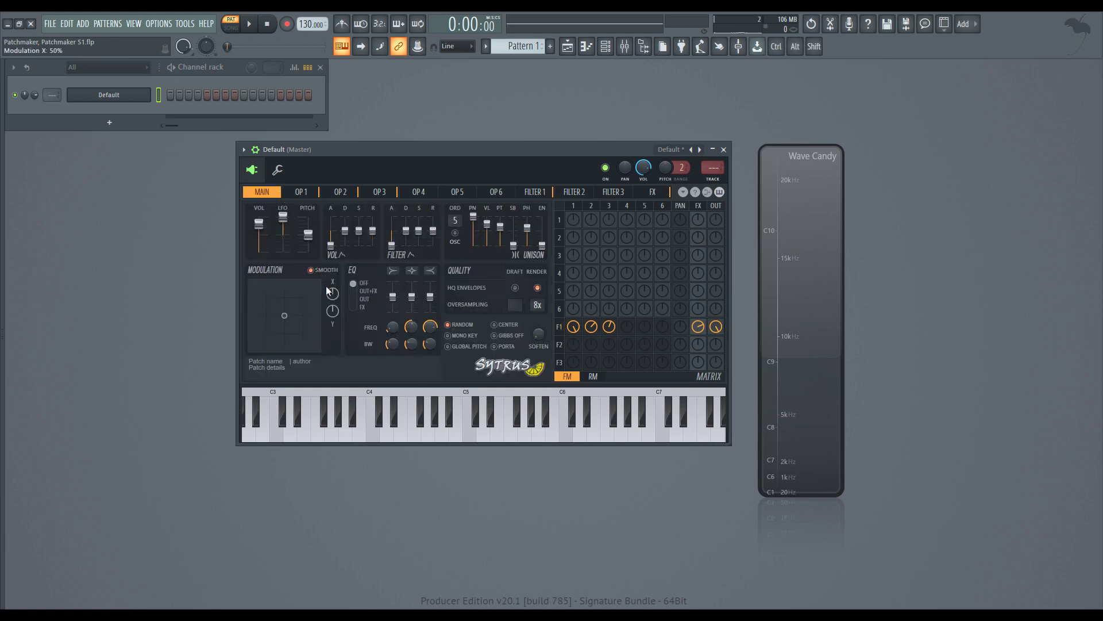
{"action": "left_click_drag", "start_coordinate": [332, 293], "coordinate": [331, 339]}
{"action": "mouse_move", "coordinate": [419, 231]}
{"action": "left_mouse_down"}
{"action": "mouse_move", "coordinate": [419, 245]}
{"action": "mouse_move", "coordinate": [406, 238]}
{"action": "left_mouse_up"}
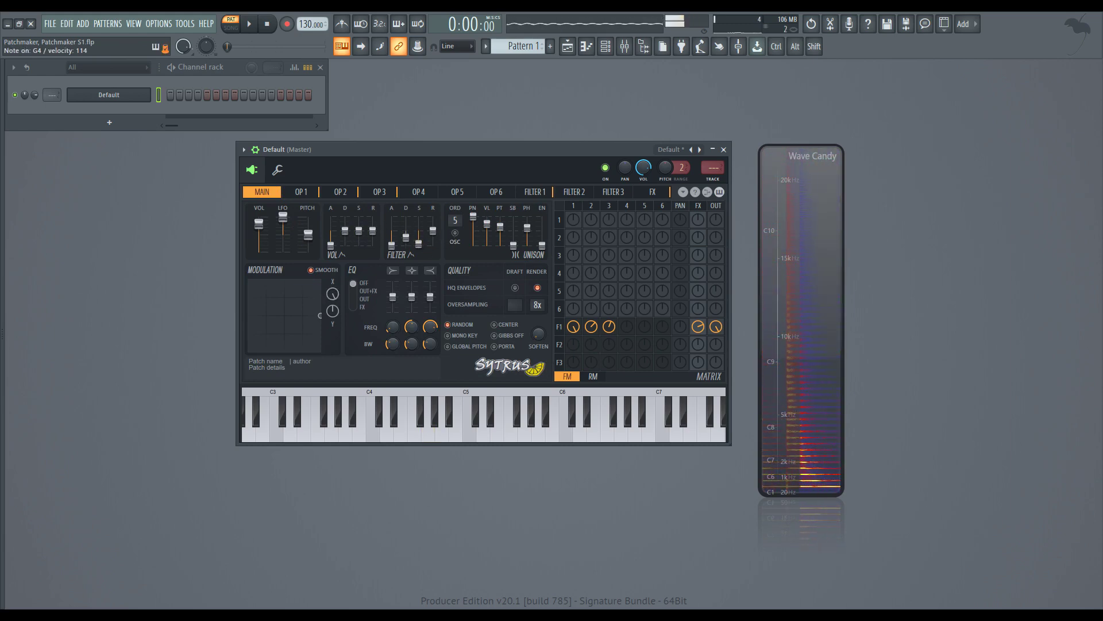
{"action": "left_click_drag", "start_coordinate": [333, 294], "coordinate": [333, 362]}
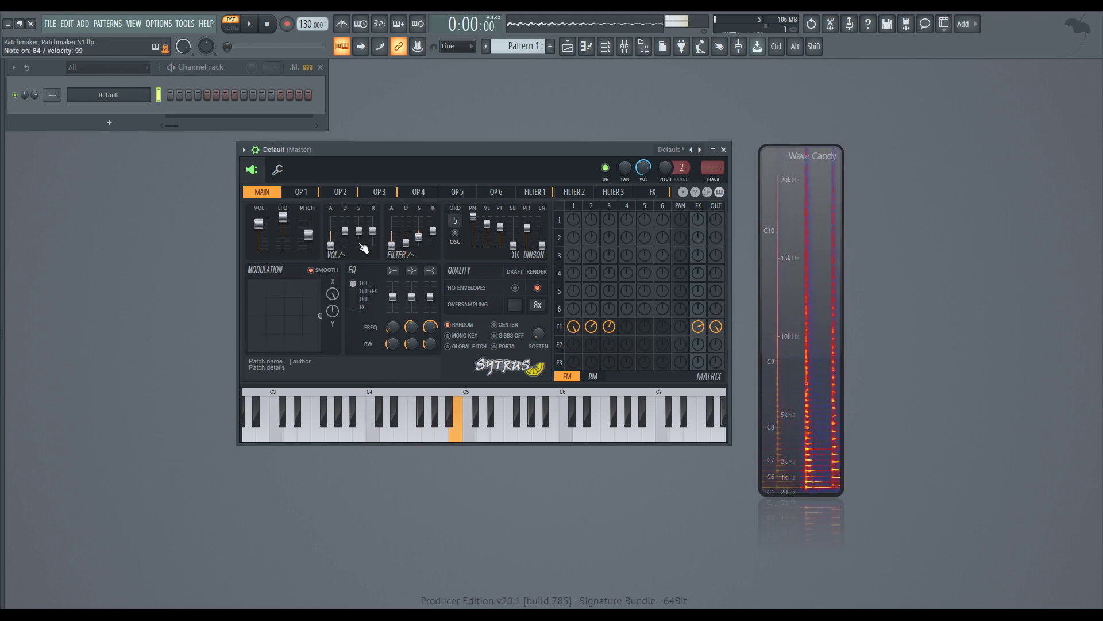
{"action": "left_click_drag", "start_coordinate": [333, 294], "coordinate": [333, 369]}
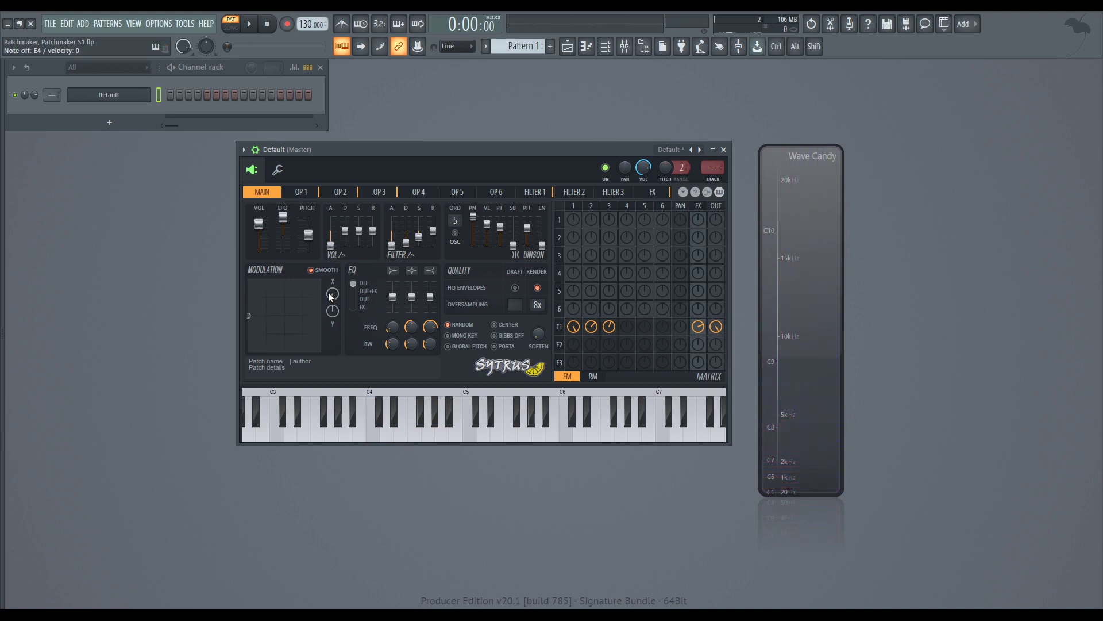
{"action": "left_click", "coordinate": [559, 327]}
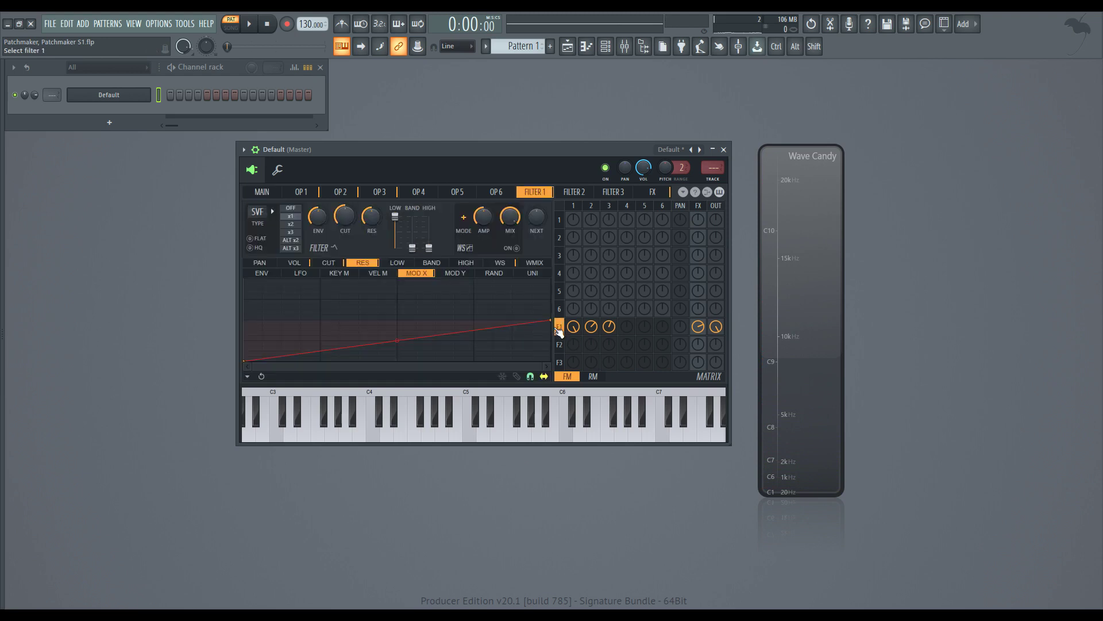
{"action": "left_click", "coordinate": [262, 192]}
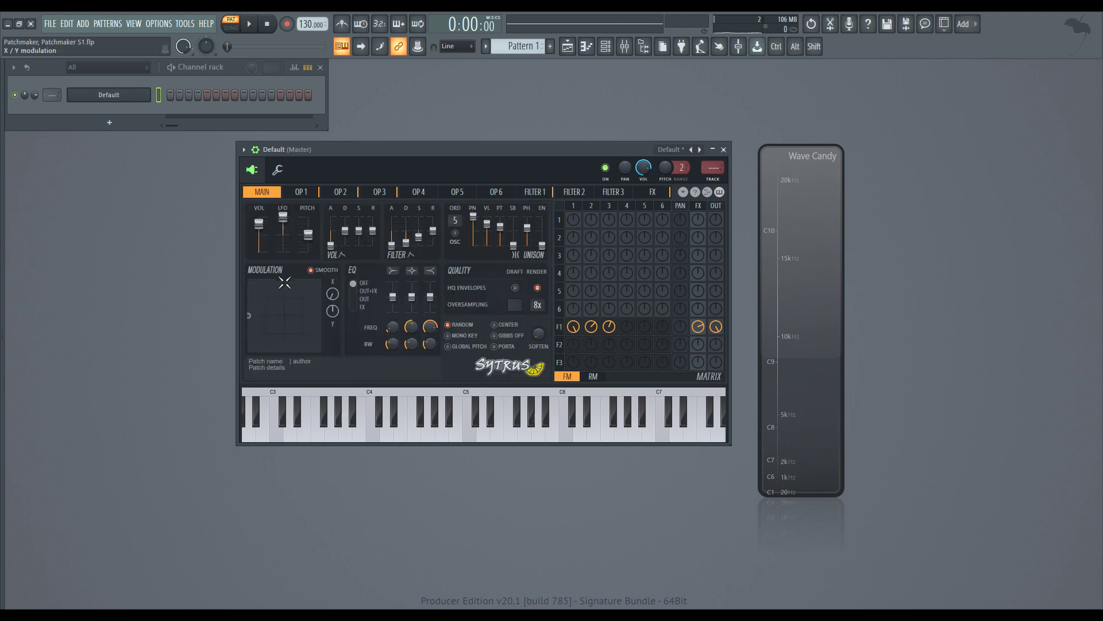
{"action": "left_click", "coordinate": [560, 327]}
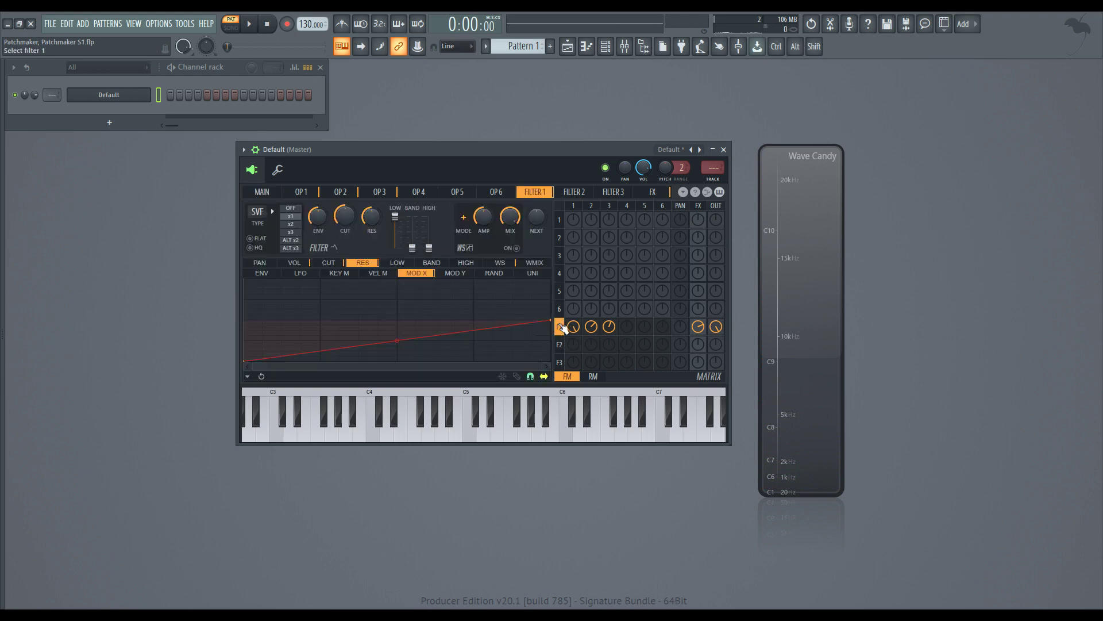
Step: Raise the global filter decay and sustain slightly, try a unison order of 2 and set the order to 4
{"action": "left_click", "coordinate": [262, 192]}
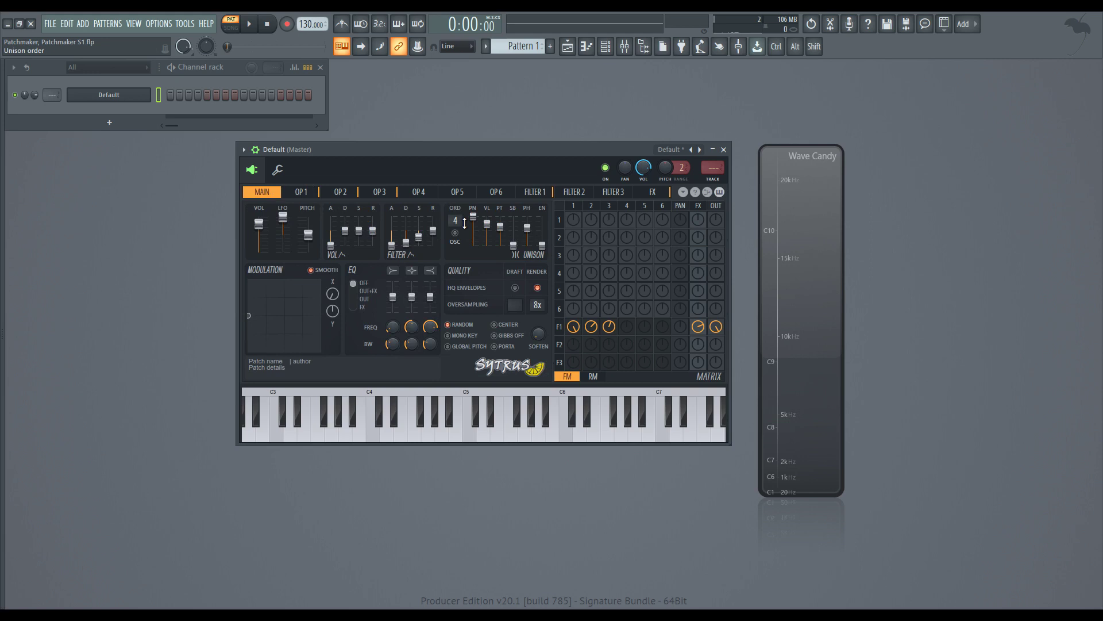
{"action": "left_click_drag", "start_coordinate": [464, 222], "coordinate": [405, 237]}
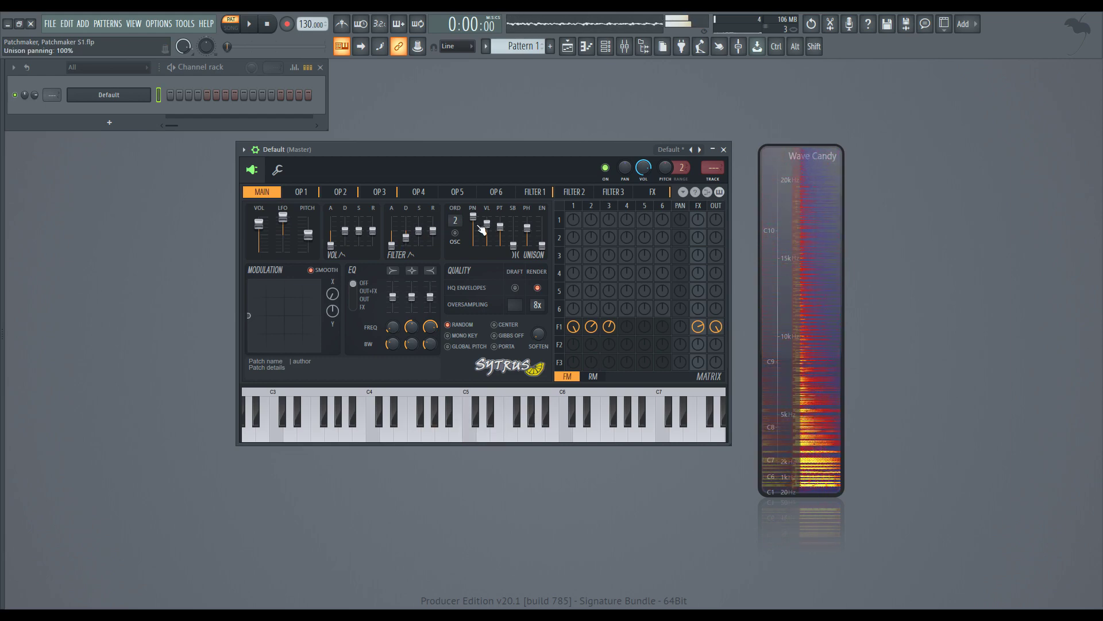
{"action": "scroll", "coordinate": [460, 223], "scroll_direction": "up", "scroll_amount": 2}
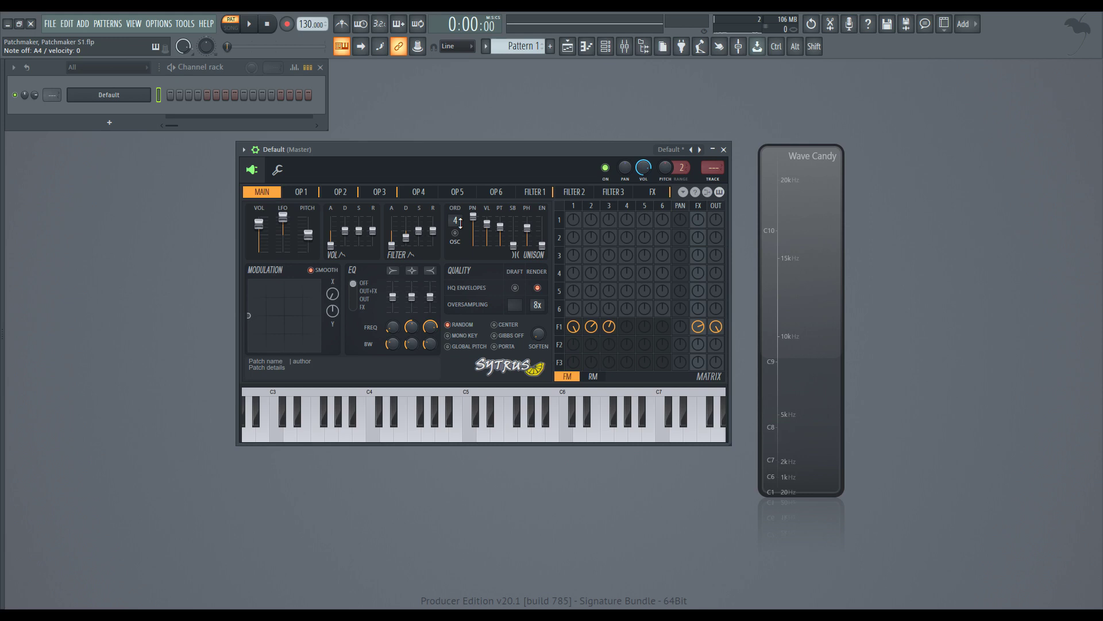
Step: Enlarge the synth window, lower the end point of operator 1's pitch random curve to -2% and slightly adjust its tension
{"action": "left_click", "coordinate": [588, 209]}
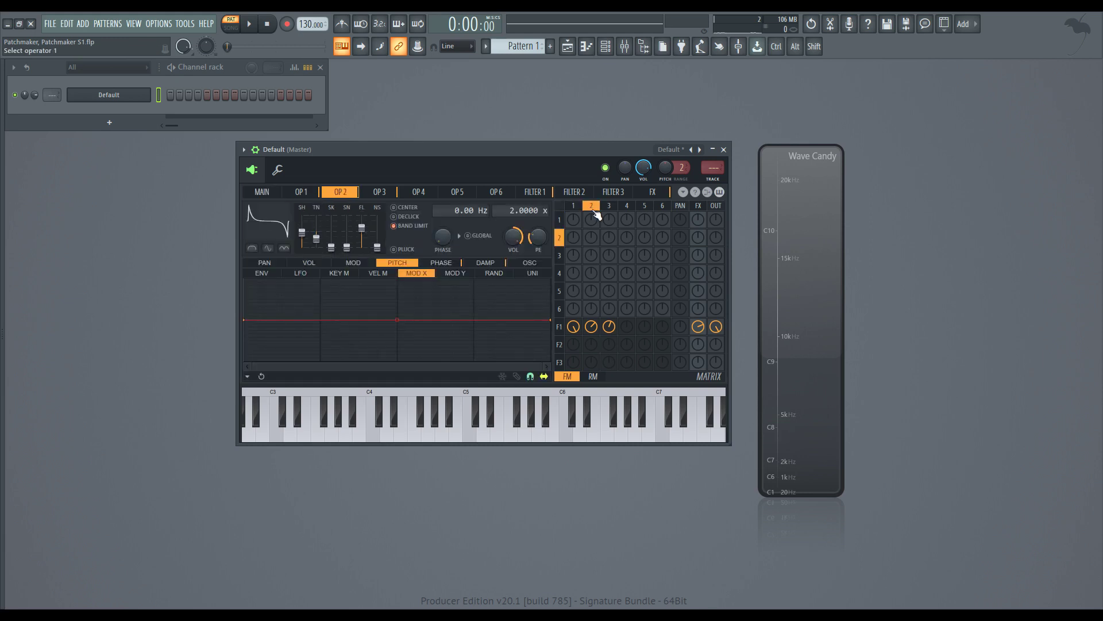
{"action": "left_click", "coordinate": [585, 211]}
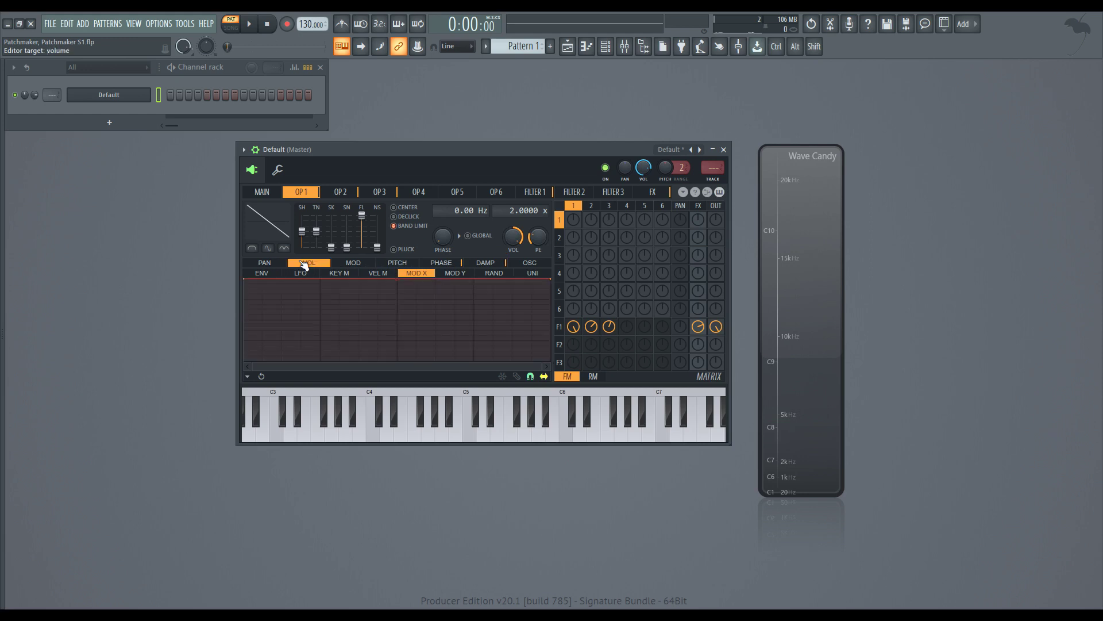
{"action": "left_click", "coordinate": [499, 275]}
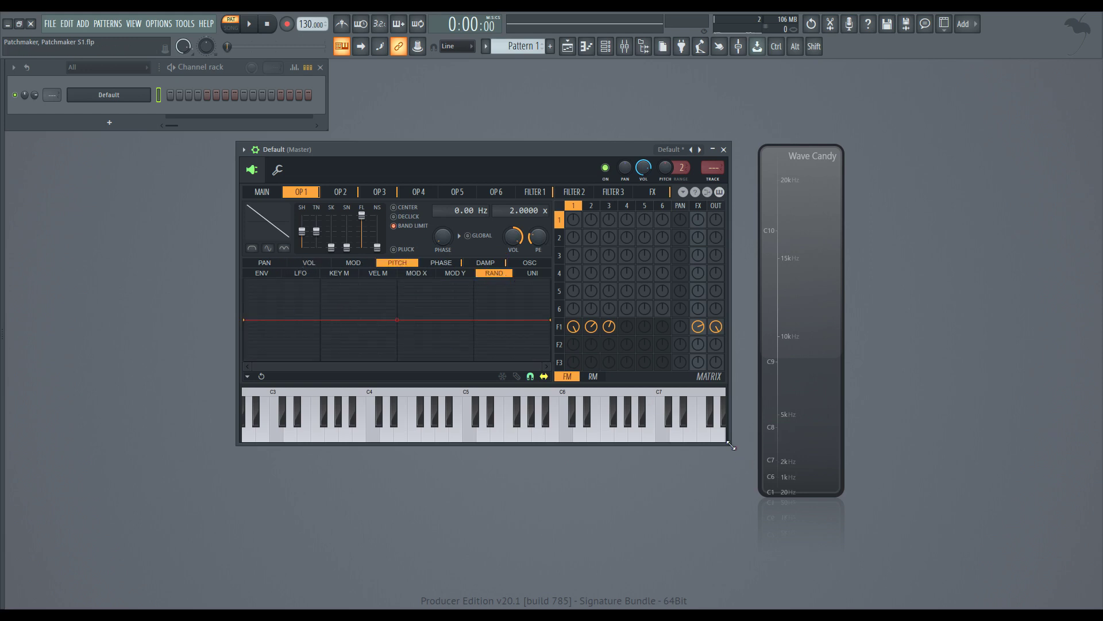
{"action": "left_click_drag", "start_coordinate": [731, 446], "coordinate": [773, 606]}
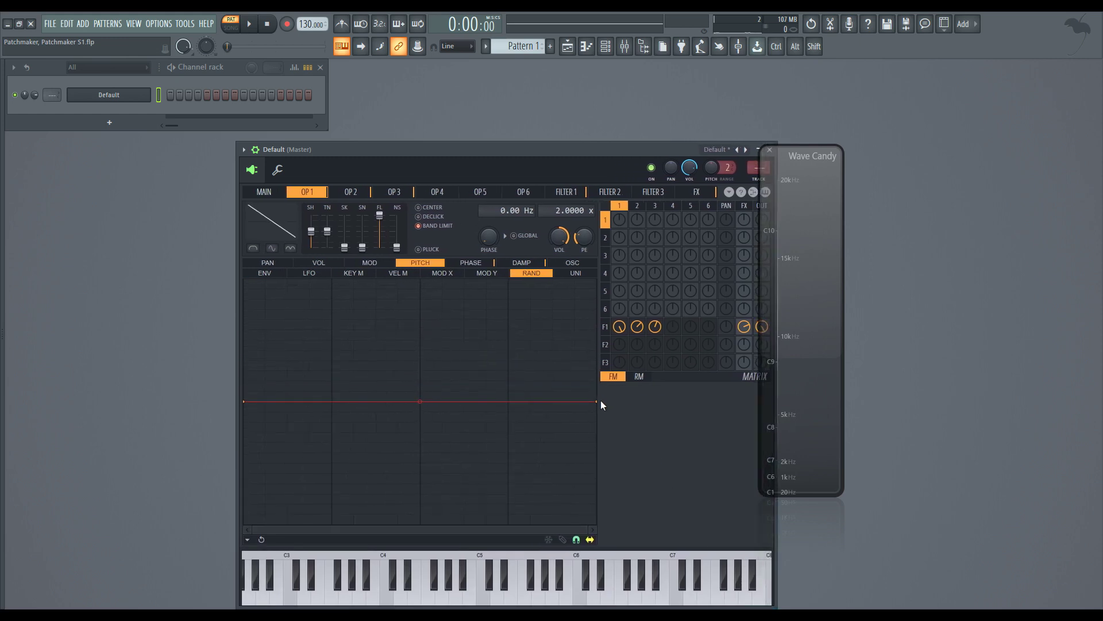
{"action": "key", "text": "n"}
{"action": "key", "text": "n"}
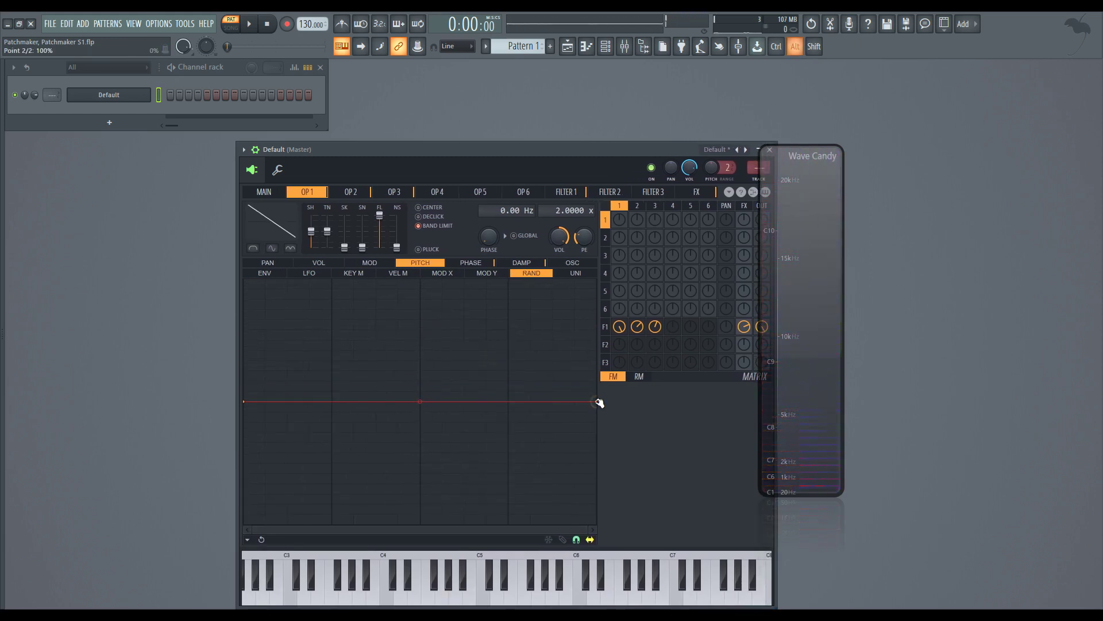
{"action": "left_click_drag", "start_coordinate": [600, 403], "coordinate": [599, 406]}
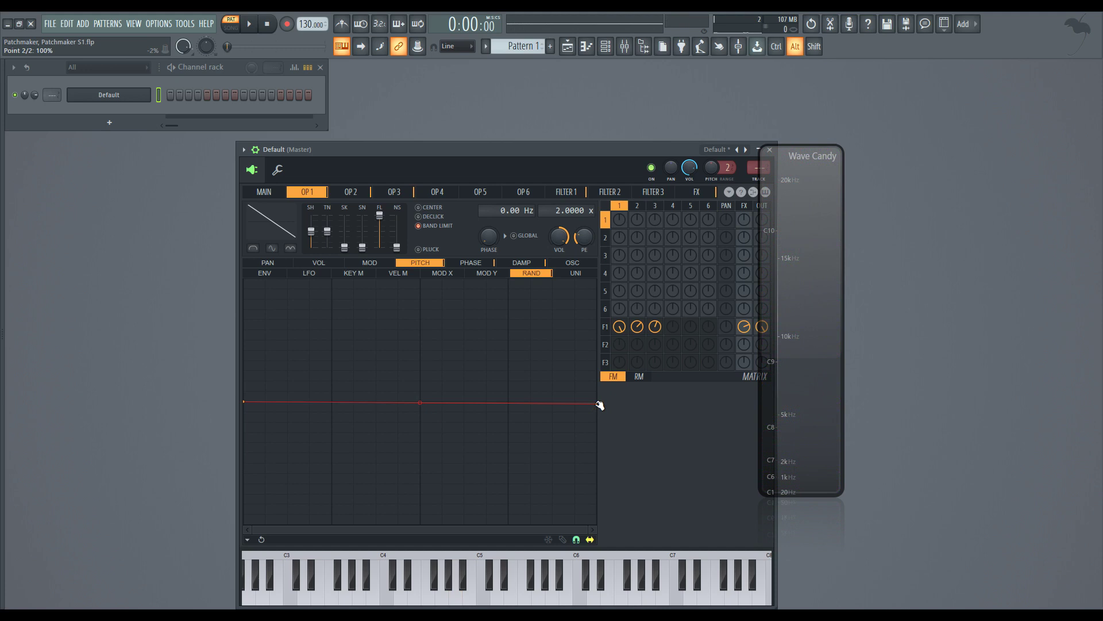
{"action": "left_click_drag", "start_coordinate": [420, 403], "coordinate": [419, 401]}
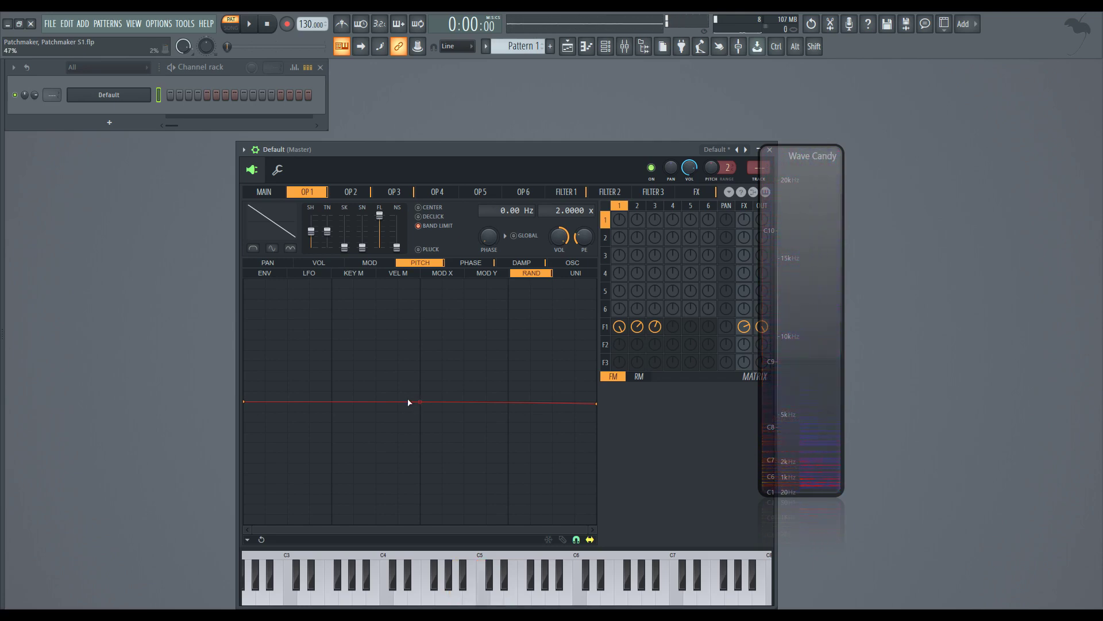
Step: Try the start point of operator 1's pitch random curve at its minimum and return it to the centre line
{"action": "left_click_drag", "start_coordinate": [247, 402], "coordinate": [160, 572]}
{"action": "key", "text": "x"}
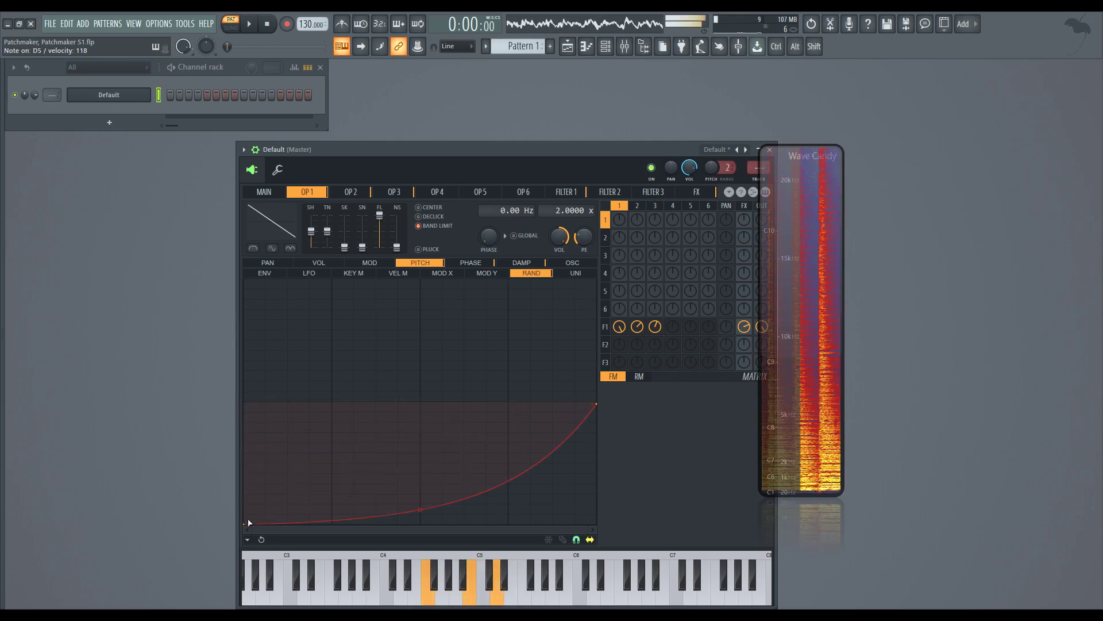
{"action": "left_click_drag", "start_coordinate": [247, 524], "coordinate": [247, 402]}
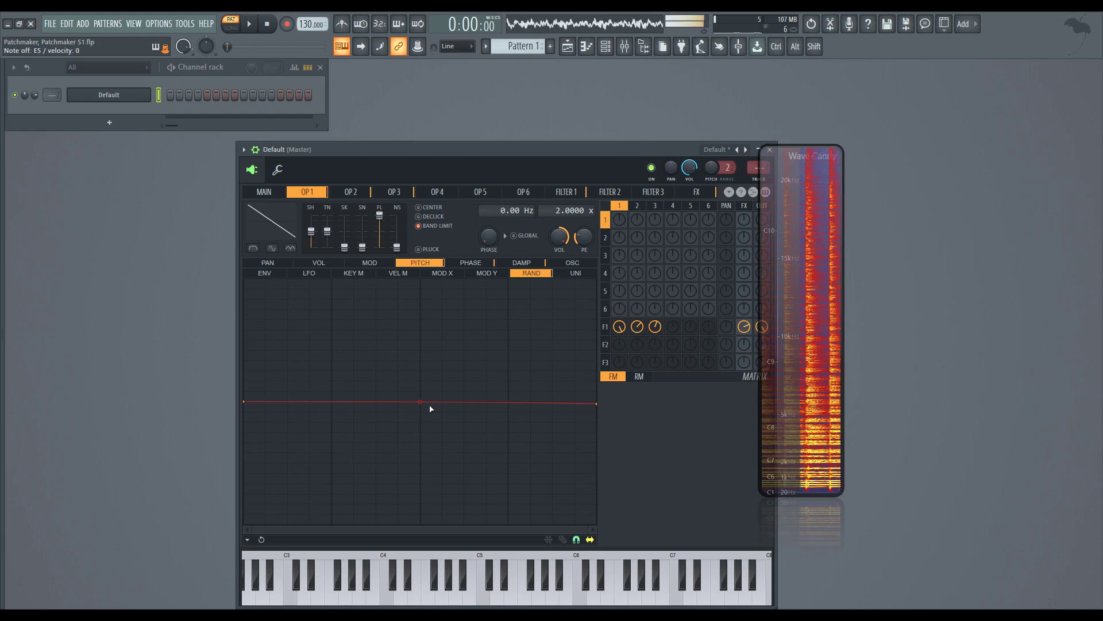
Step: Shrink the synth window back to its compact size and return to the main settings
{"action": "left_click", "coordinate": [268, 196]}
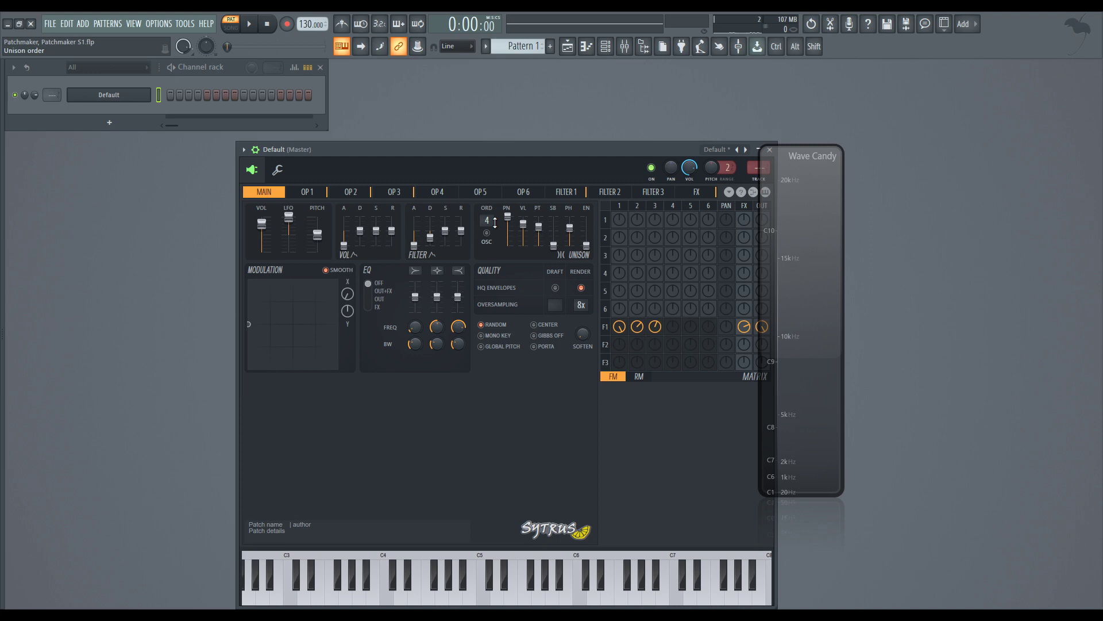
{"action": "left_click", "coordinate": [632, 207]}
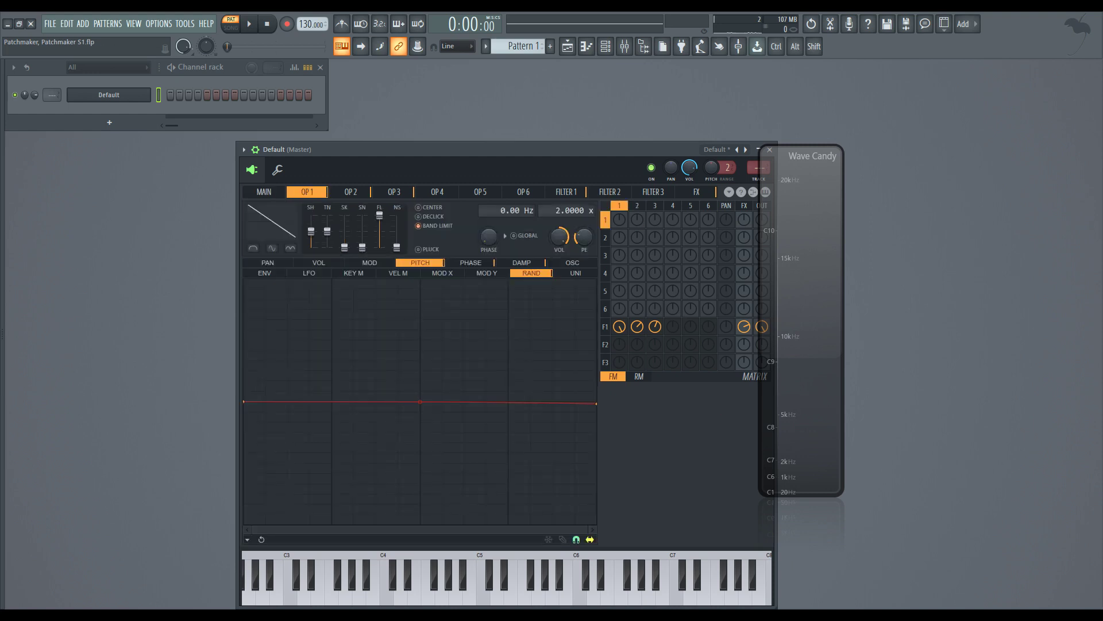
{"action": "left_click_drag", "start_coordinate": [776, 607], "coordinate": [594, 298]}
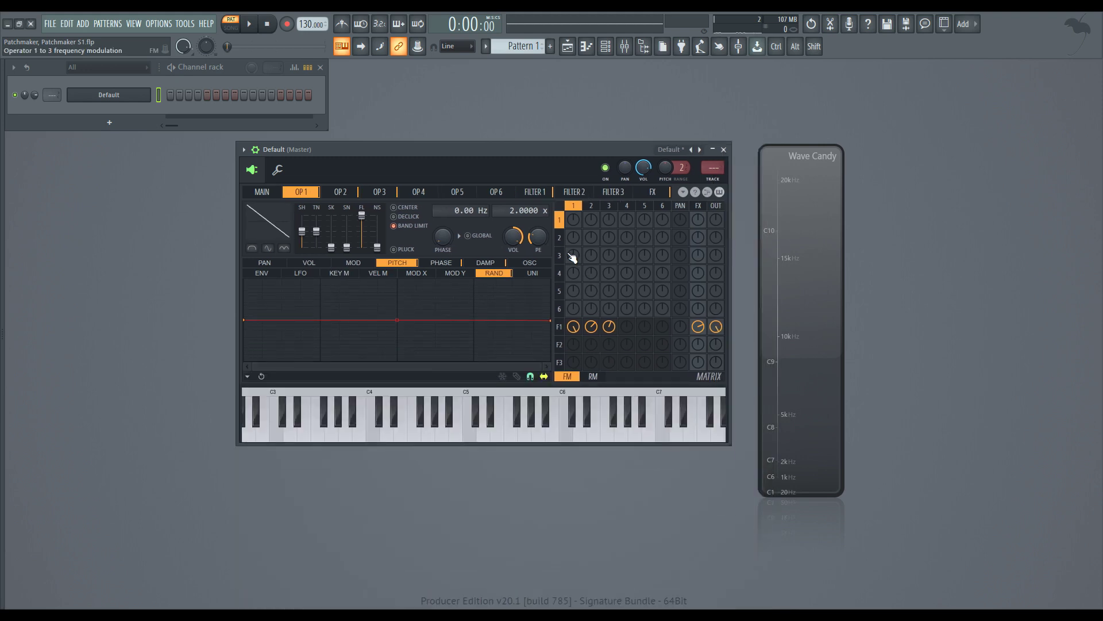
{"action": "left_click", "coordinate": [276, 192]}
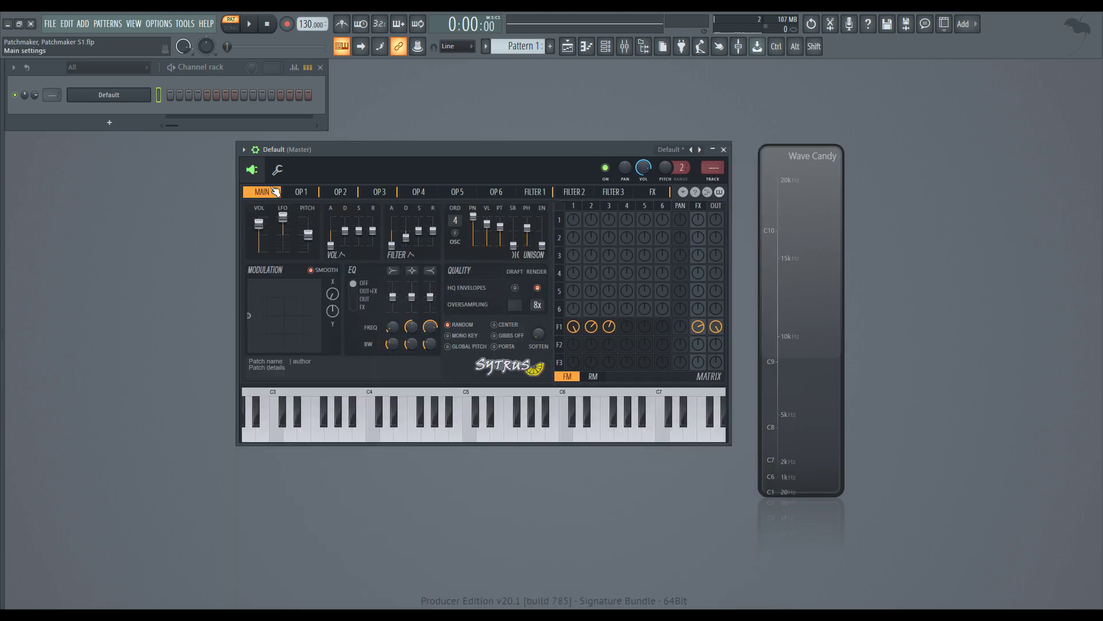